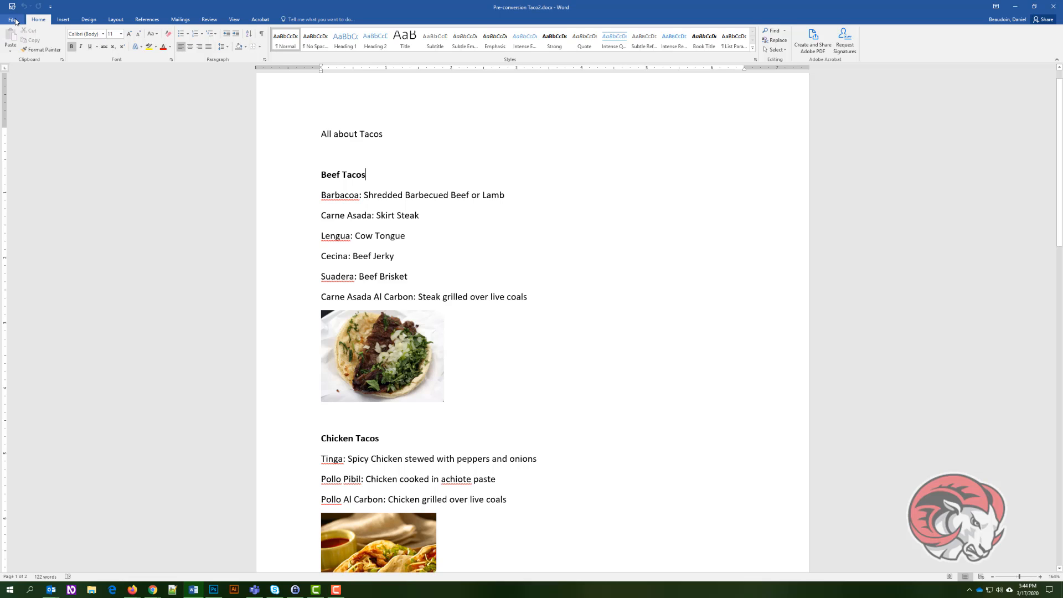
Step: Run the accessibility check on the document and review the missing alt text error for Picture 1
{"action": "left_click", "coordinate": [13, 20]}
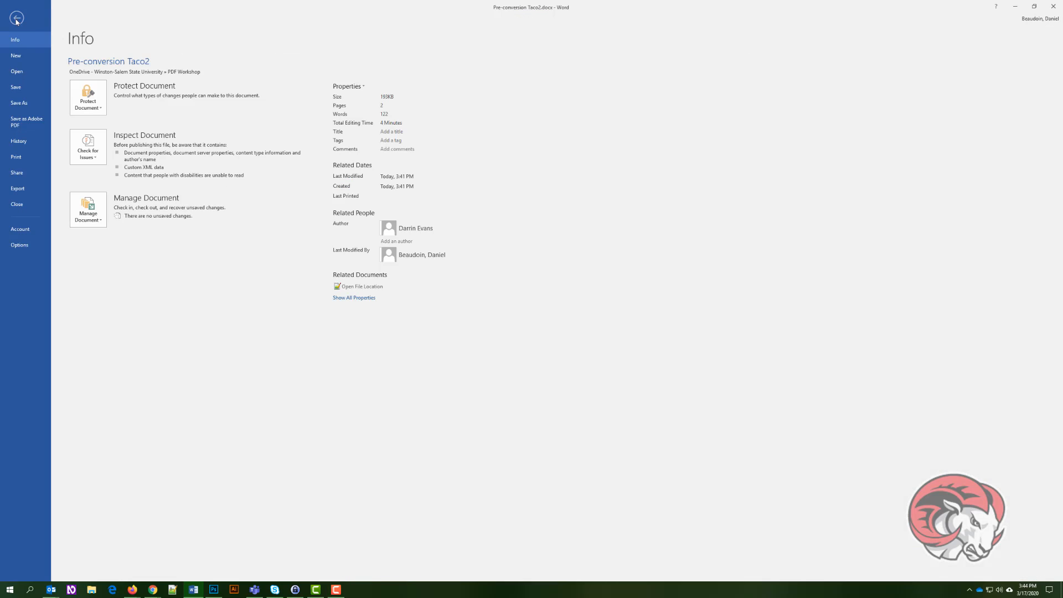
{"action": "left_click", "coordinate": [102, 154]}
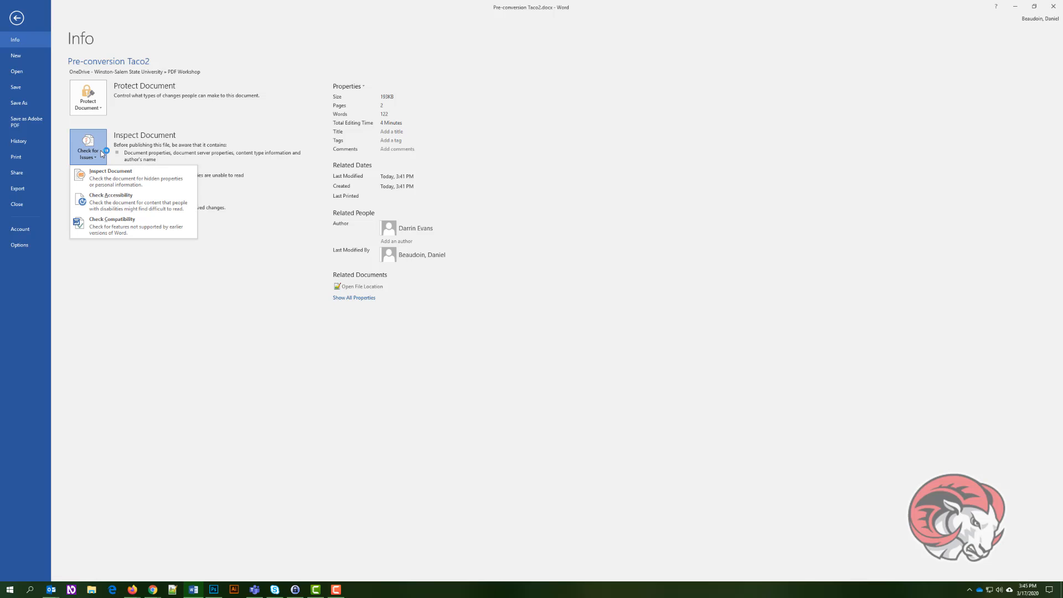
{"action": "left_click", "coordinate": [169, 204]}
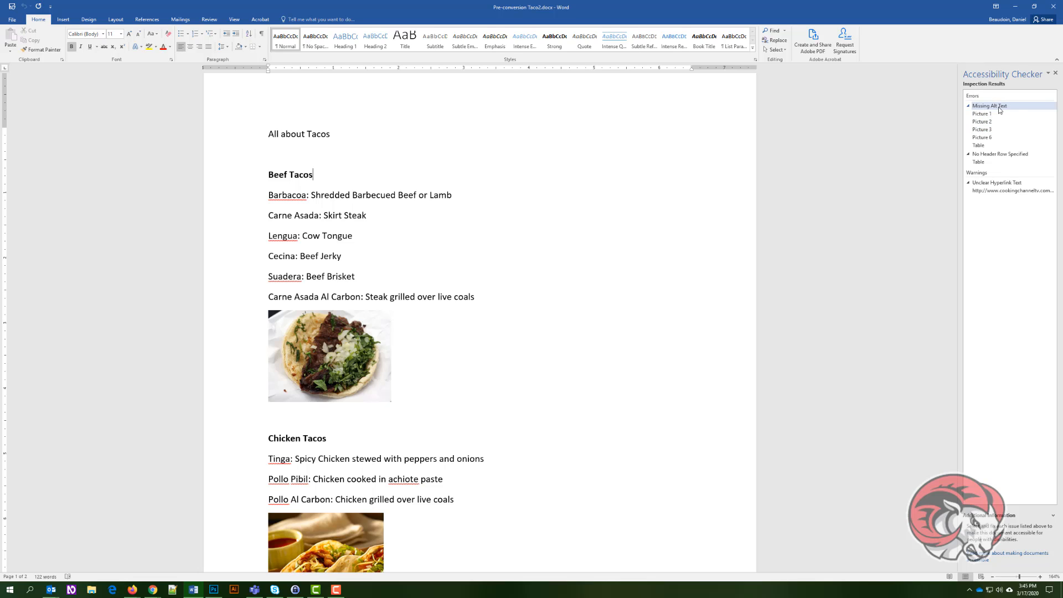
{"action": "left_click", "coordinate": [984, 114]}
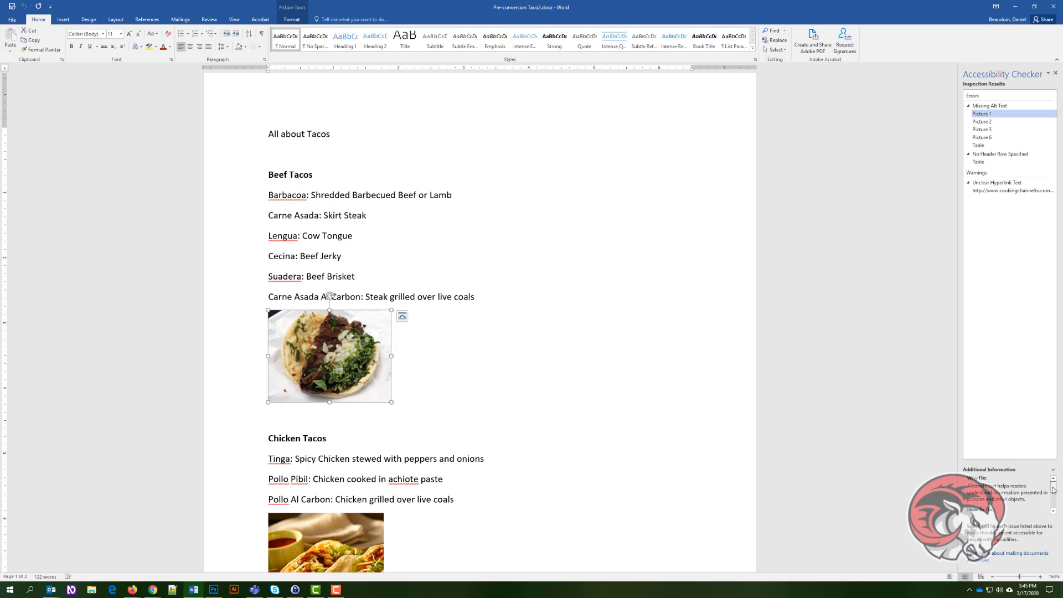
{"action": "mouse_move", "coordinate": [1052, 489]}
{"action": "left_mouse_down"}
{"action": "mouse_move", "coordinate": [1056, 504]}
{"action": "mouse_move", "coordinate": [1053, 486]}
{"action": "left_mouse_up"}
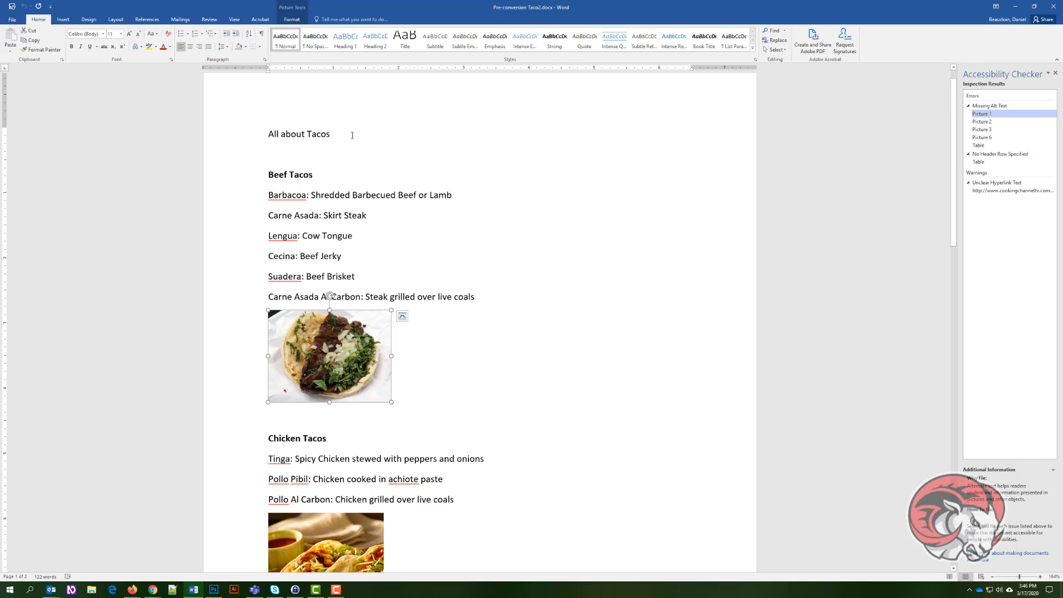
Step: Set the font size of the title "All about Tacos" to 26
{"action": "left_click_drag", "start_coordinate": [350, 135], "coordinate": [269, 135]}
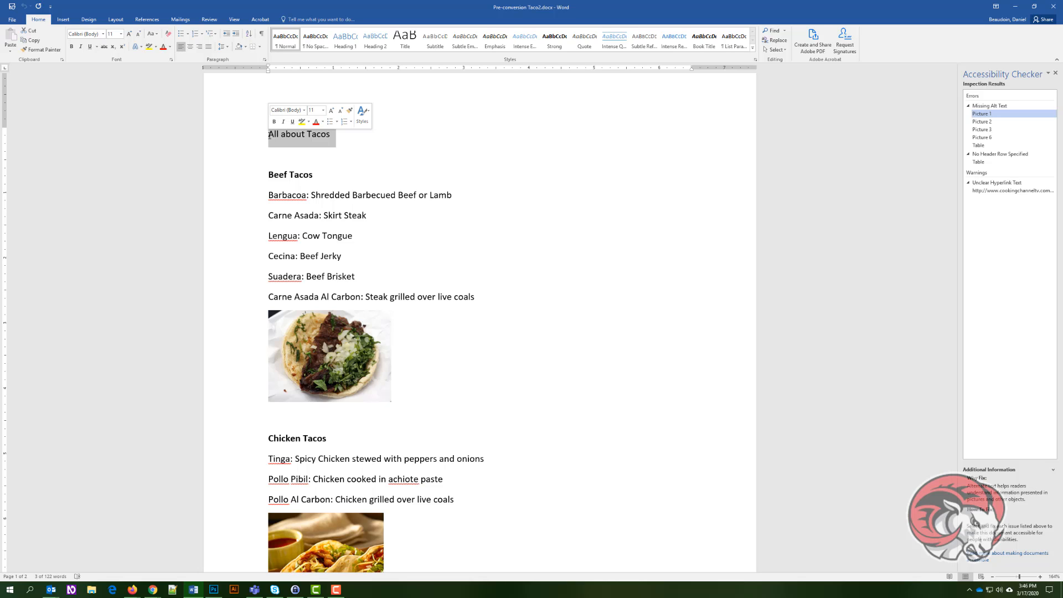
{"action": "left_click", "coordinate": [343, 138]}
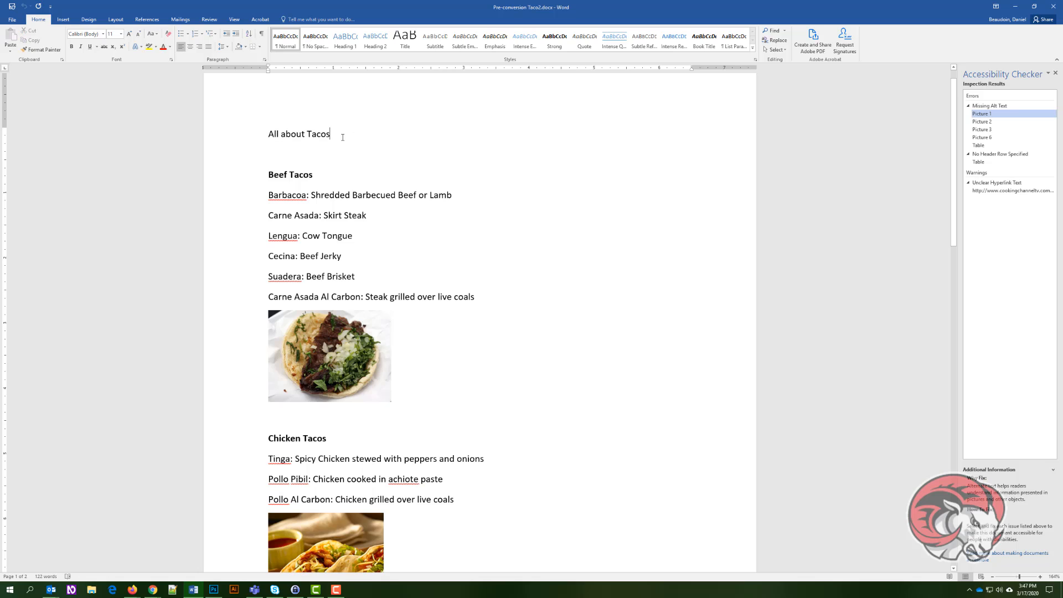
{"action": "triple_click", "coordinate": [325, 136]}
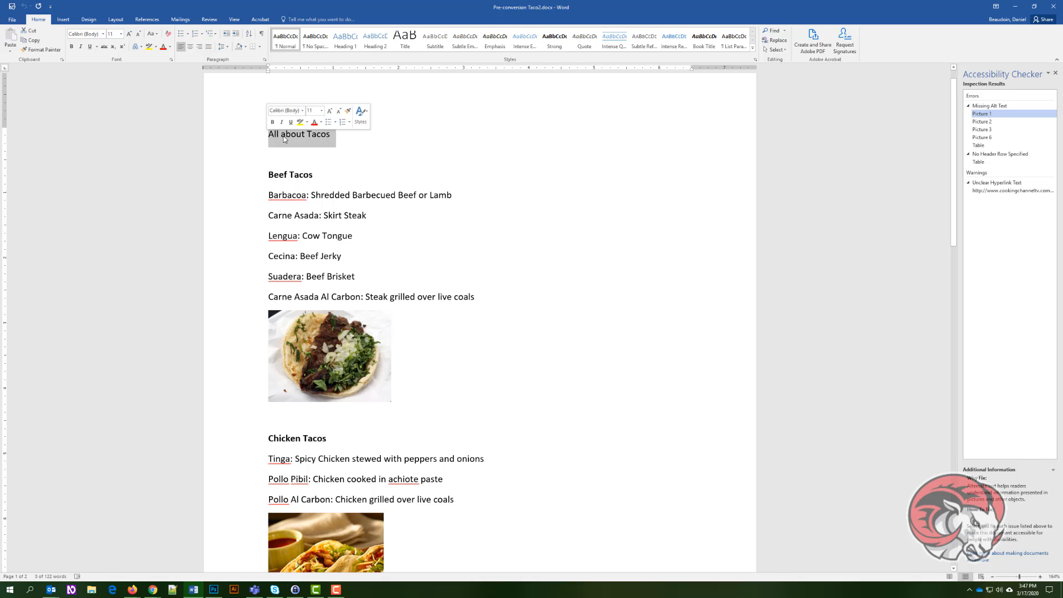
{"action": "left_click", "coordinate": [321, 110]}
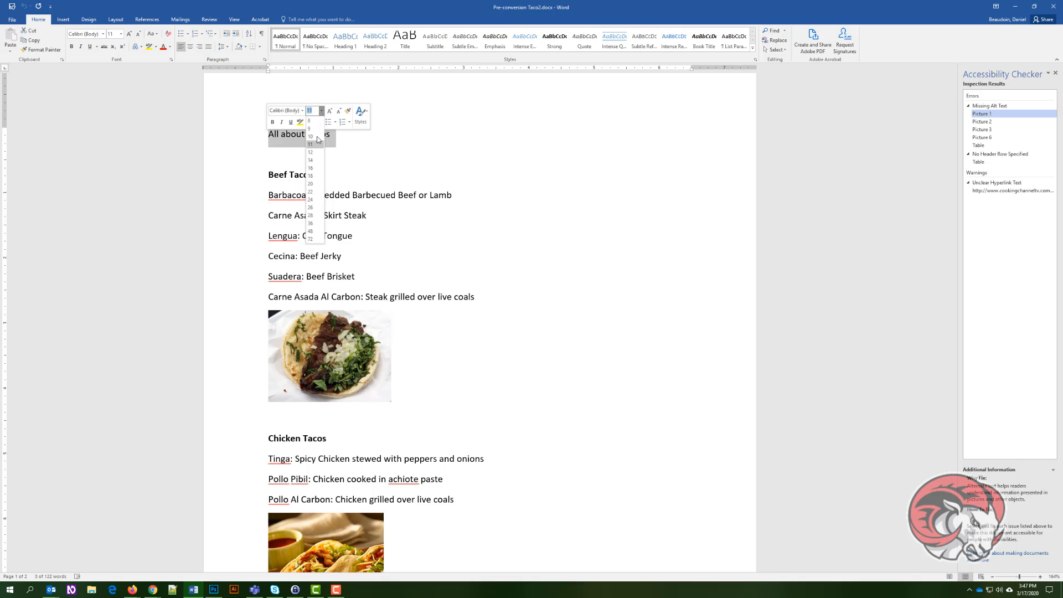
{"action": "left_click", "coordinate": [311, 207]}
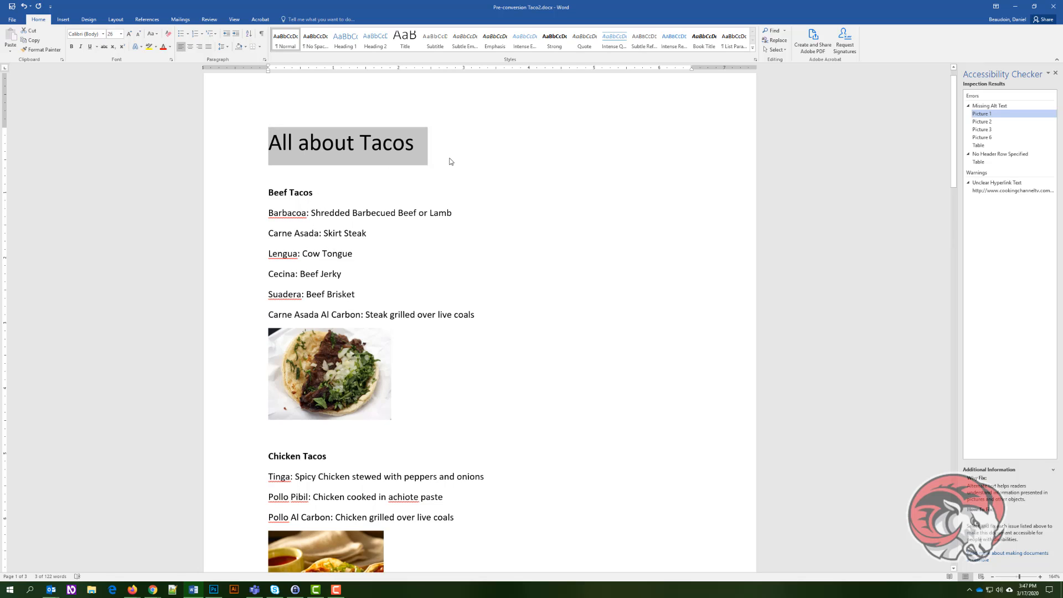
{"action": "left_click", "coordinate": [450, 161]}
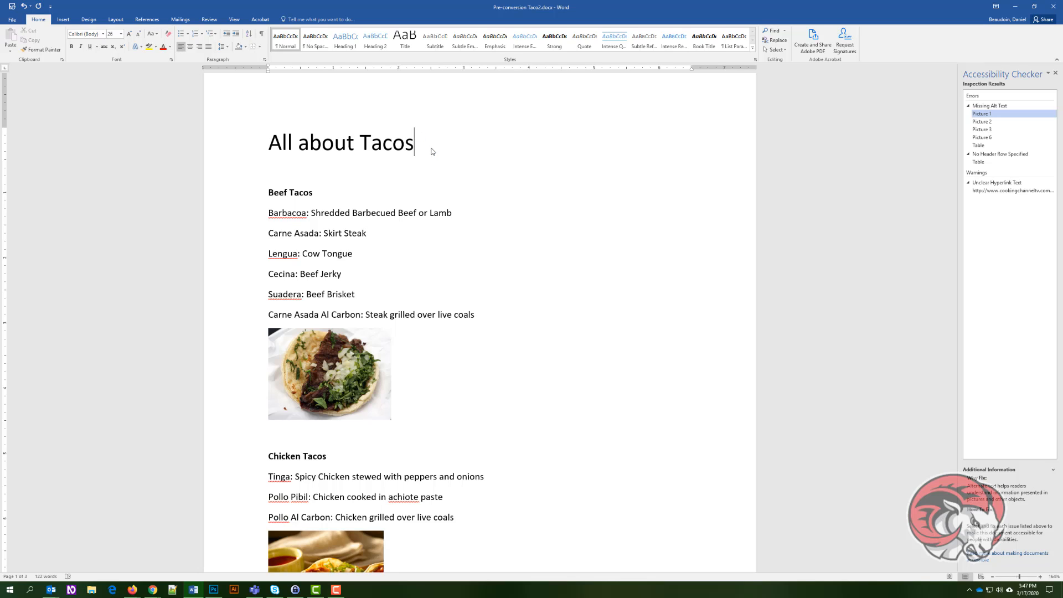
Step: Apply the Heading 1 style to the title "All about Tacos"
{"action": "left_click_drag", "start_coordinate": [434, 143], "coordinate": [284, 143]}
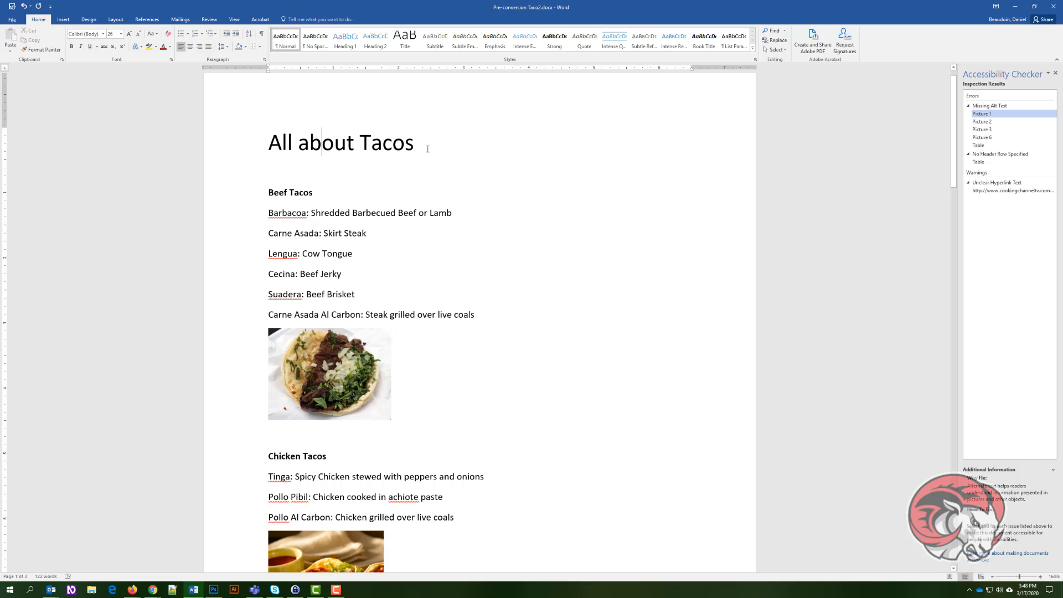
{"action": "left_click_drag", "start_coordinate": [424, 143], "coordinate": [284, 142]}
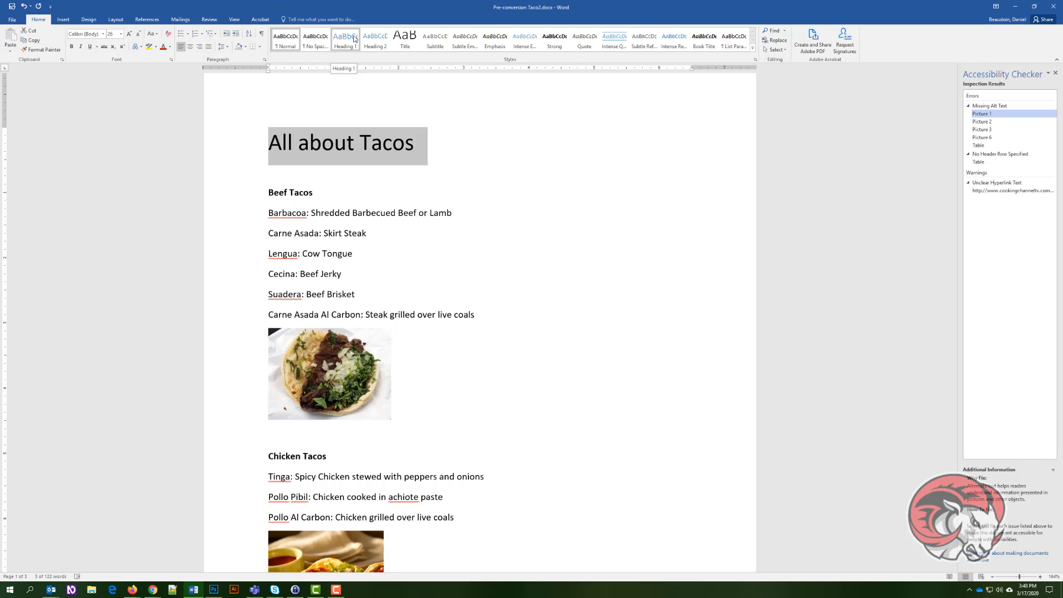
{"action": "left_click", "coordinate": [354, 38]}
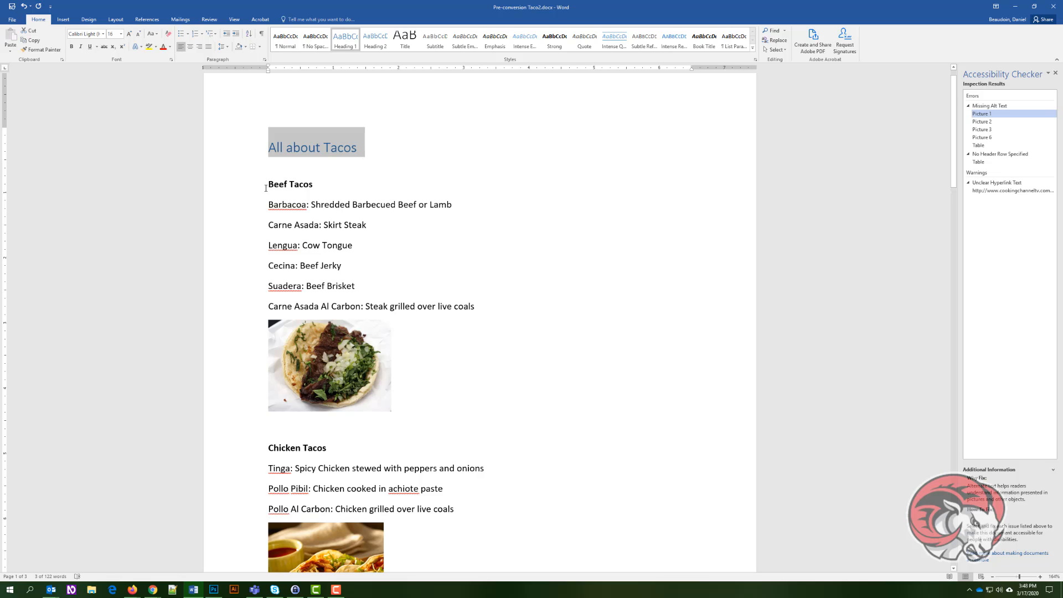
Step: Apply the Heading 2 style to the "Beef Tacos" and "Chicken Tacos" section titles
{"action": "scroll", "coordinate": [273, 165], "scroll_direction": "down", "scroll_amount": 1}
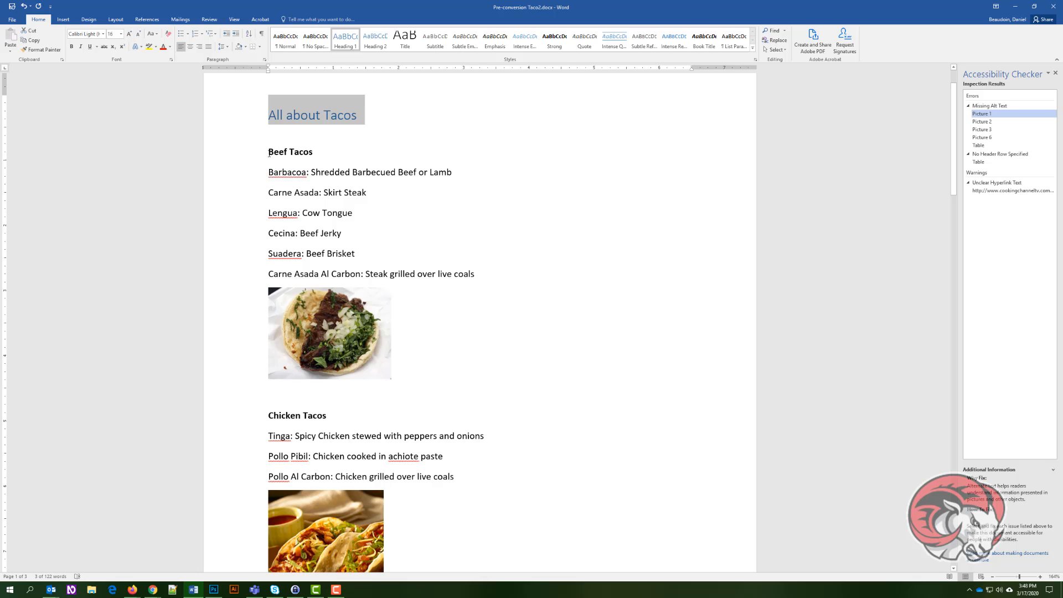
{"action": "left_click_drag", "start_coordinate": [269, 154], "coordinate": [316, 154]}
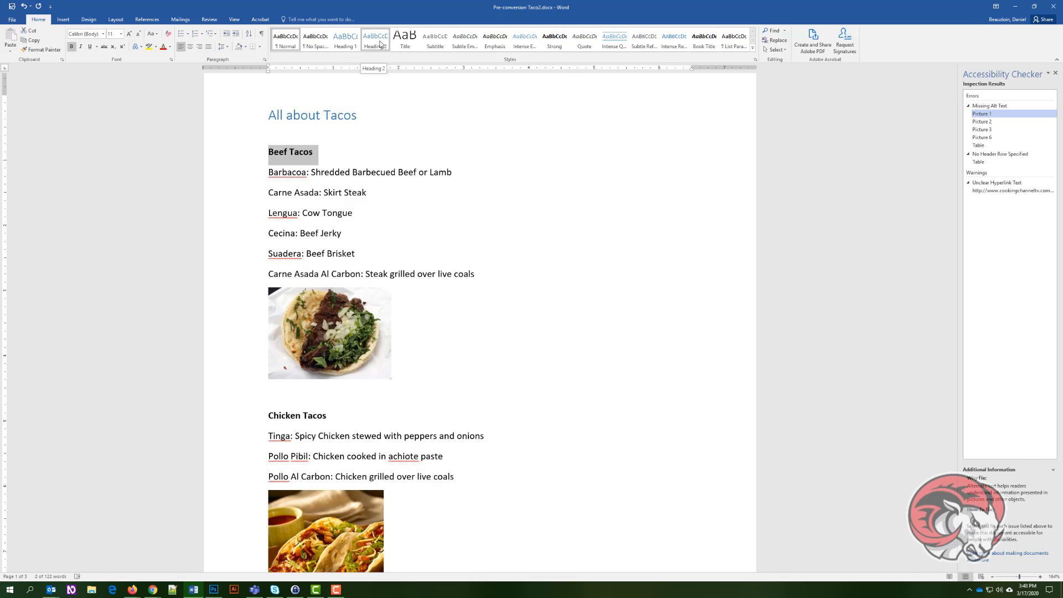
{"action": "left_click", "coordinate": [380, 43]}
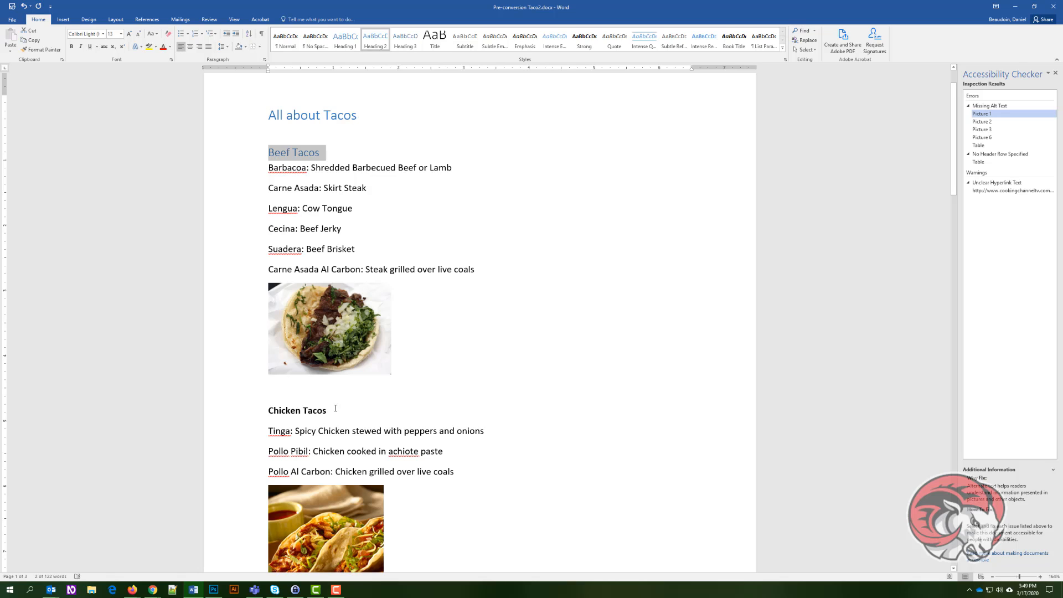
{"action": "left_click_drag", "start_coordinate": [335, 408], "coordinate": [268, 410]}
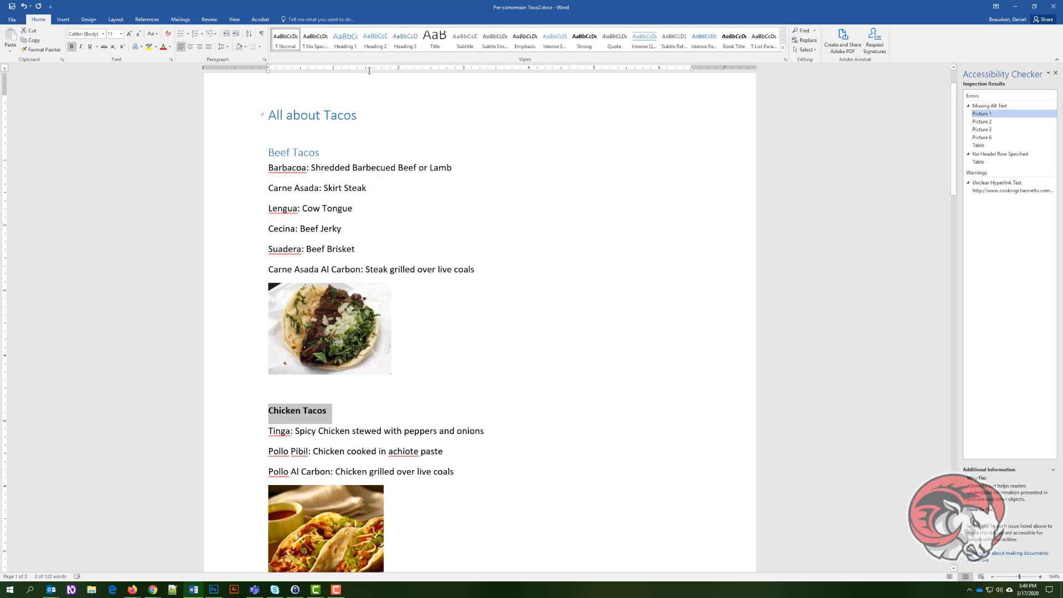
{"action": "left_click", "coordinate": [377, 46]}
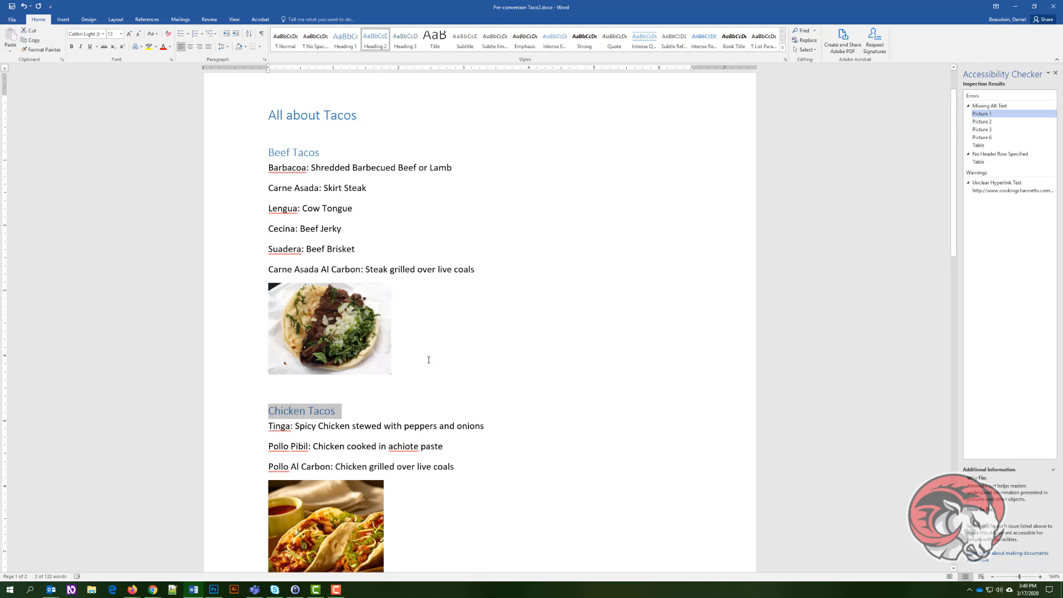
Step: Apply the Heading 2 style to the "Pork Tacos:" and "Seafood Tacos:" section titles
{"action": "scroll", "coordinate": [429, 360], "scroll_direction": "down", "scroll_amount": 5}
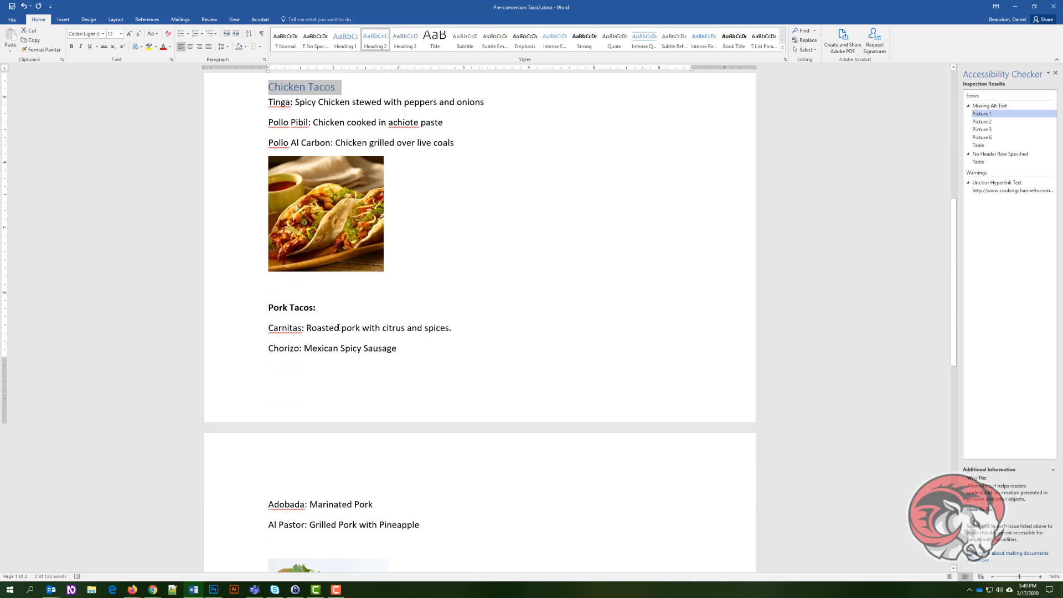
{"action": "left_click_drag", "start_coordinate": [327, 308], "coordinate": [269, 308]}
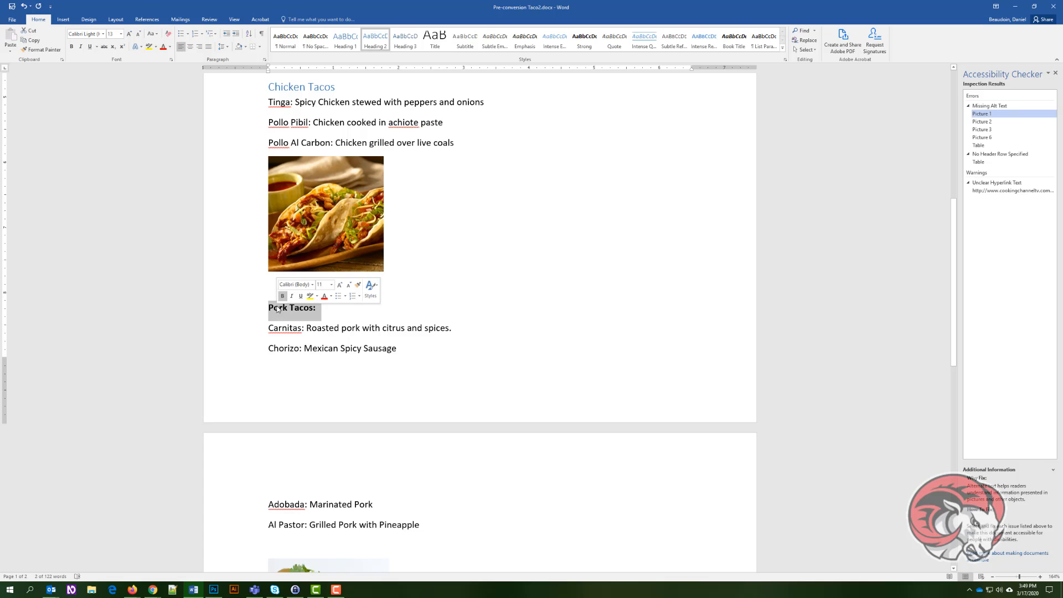
{"action": "left_click", "coordinate": [375, 46]}
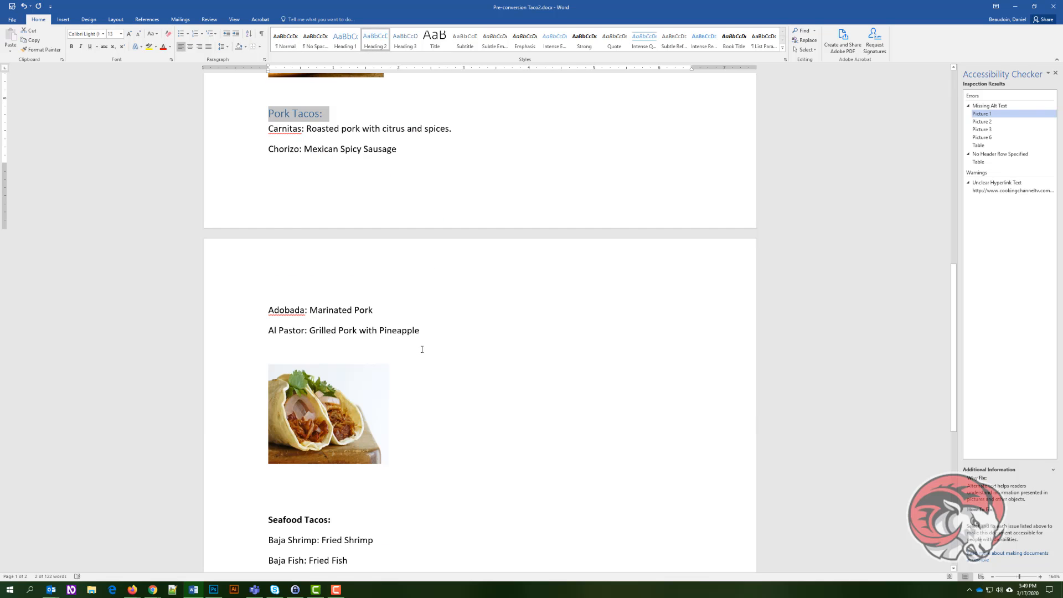
{"action": "scroll", "coordinate": [423, 349], "scroll_direction": "down", "scroll_amount": 3}
{"action": "scroll", "coordinate": [420, 336], "scroll_direction": "down", "scroll_amount": 4}
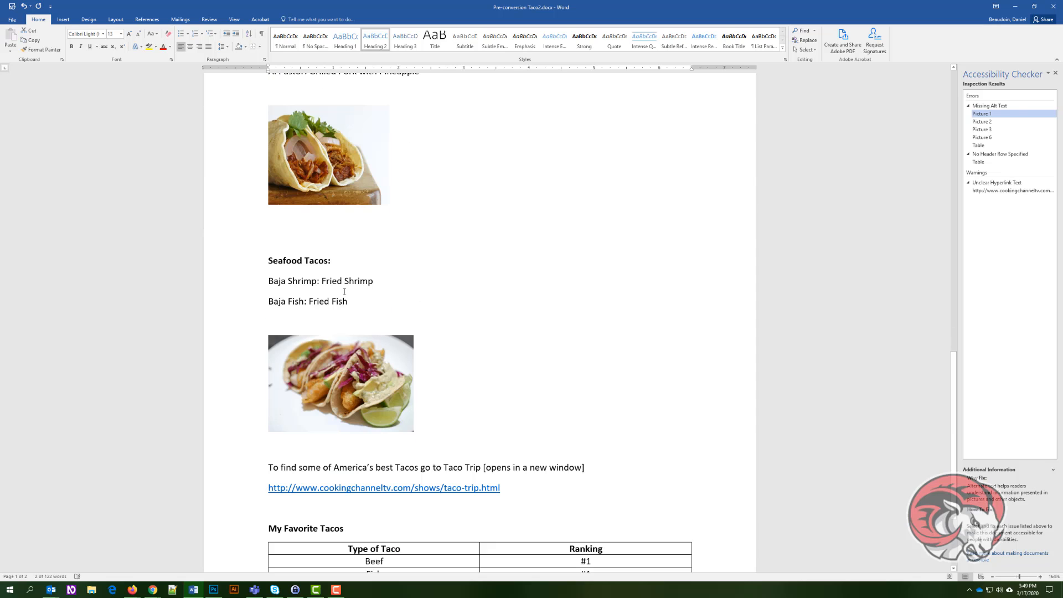
{"action": "left_click_drag", "start_coordinate": [346, 256], "coordinate": [267, 260]}
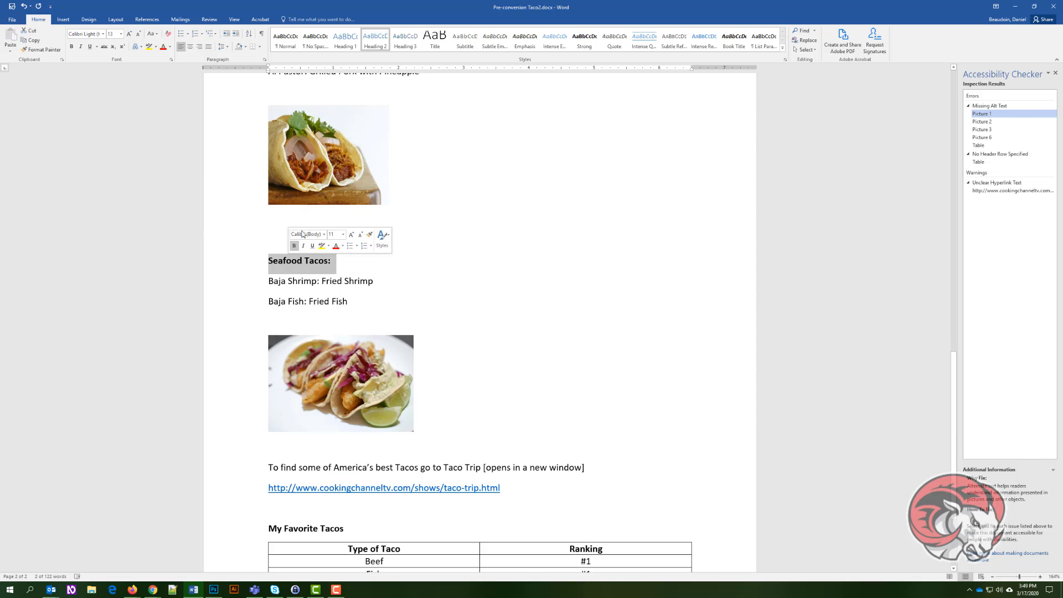
{"action": "left_click", "coordinate": [383, 35]}
Step: Apply the Heading 2 style to "My Favorite Tacos" above the table and return to the document's beginning
{"action": "scroll", "coordinate": [451, 256], "scroll_direction": "down", "scroll_amount": 2}
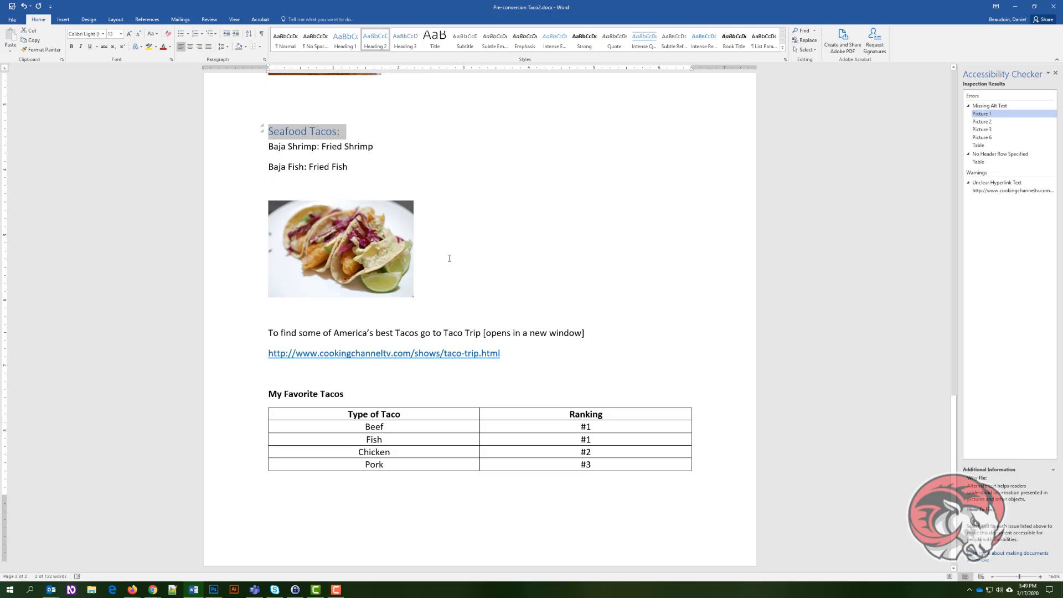
{"action": "left_click_drag", "start_coordinate": [355, 390], "coordinate": [267, 391]}
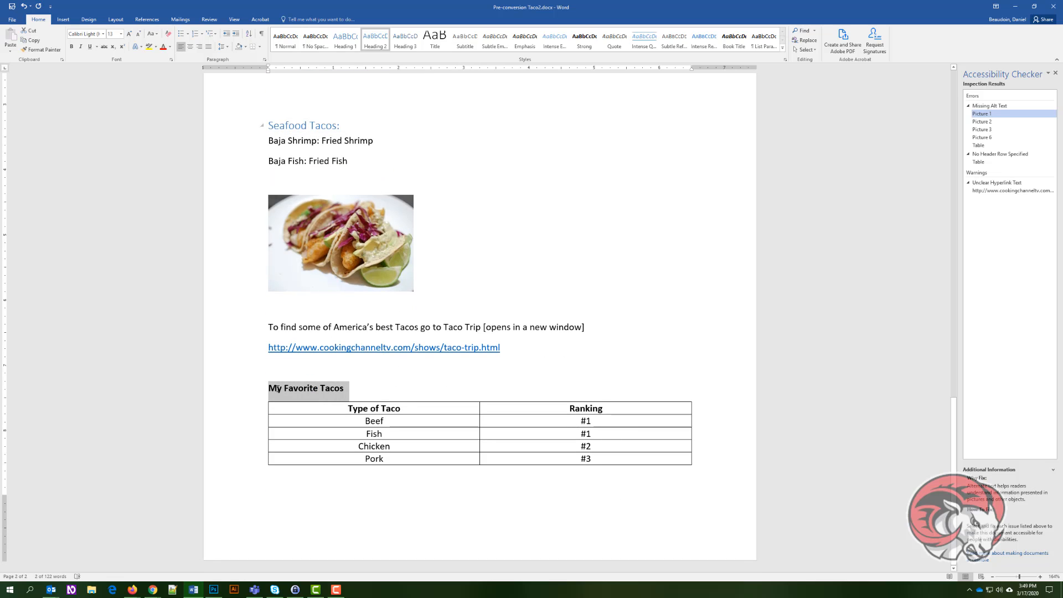
{"action": "left_click", "coordinate": [382, 37]}
{"action": "scroll", "coordinate": [499, 177], "scroll_direction": "up", "scroll_amount": 9}
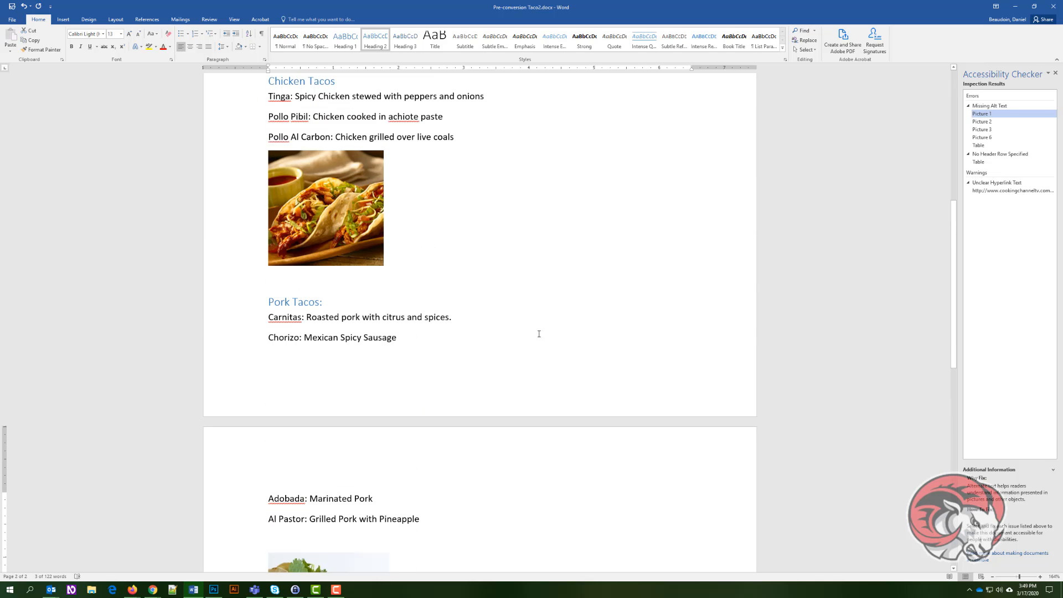
{"action": "scroll", "coordinate": [549, 342], "scroll_direction": "up", "scroll_amount": 6}
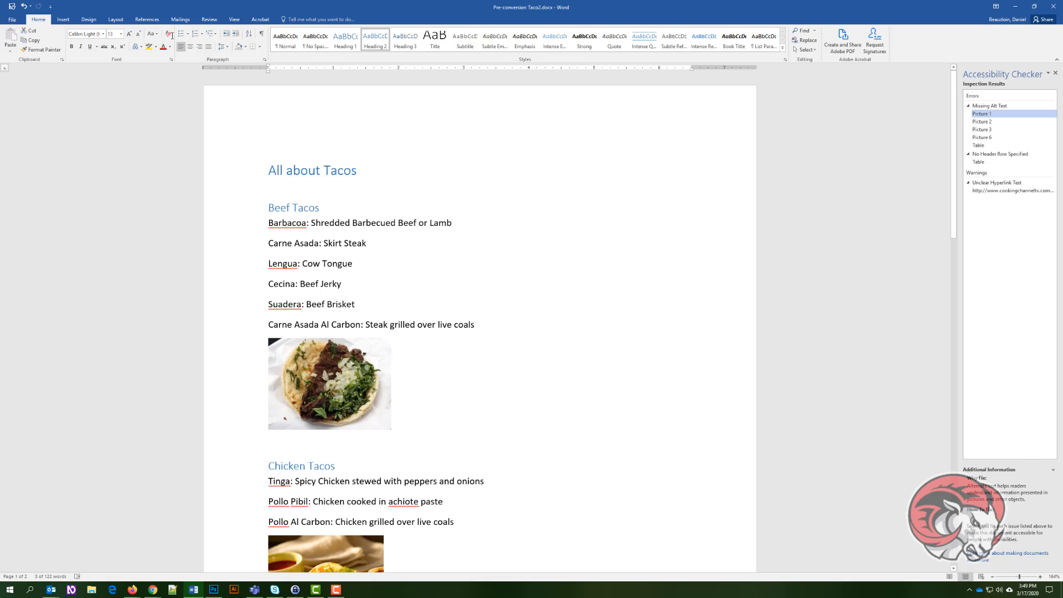
Step: Show the Navigation Pane to review the document's heading structure
{"action": "left_click", "coordinate": [235, 20]}
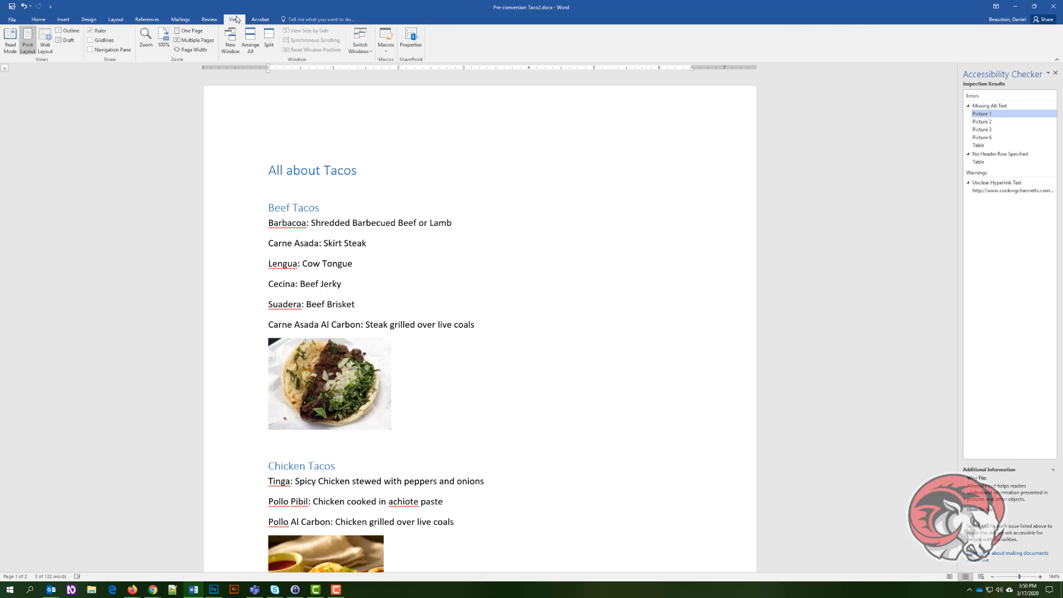
{"action": "left_click", "coordinate": [90, 49]}
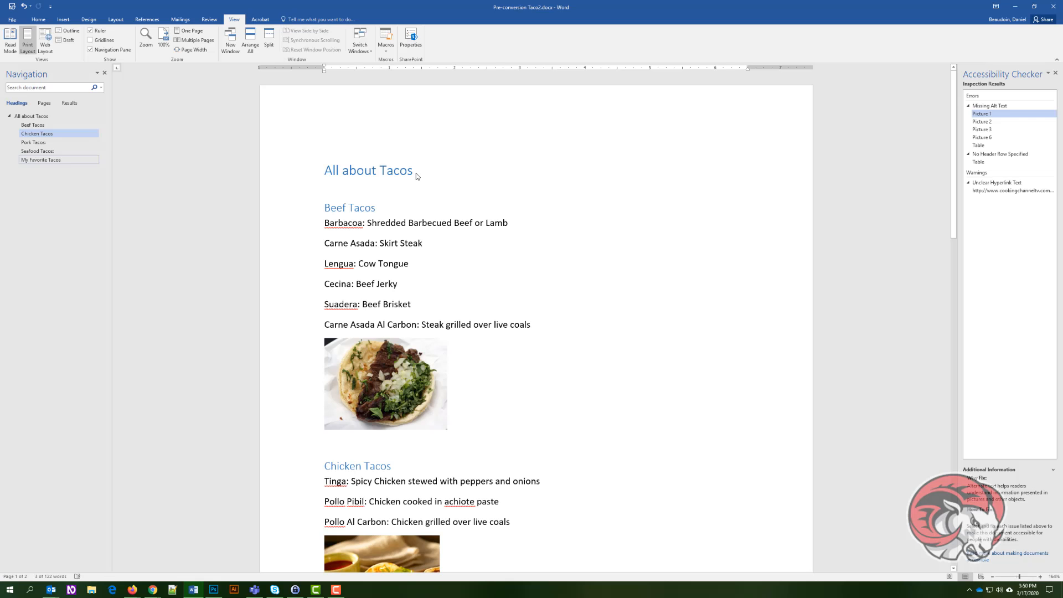
Step: Insert two blank lines below the title "All about Tacos" and close the Navigation Pane
{"action": "left_click", "coordinate": [419, 173]}
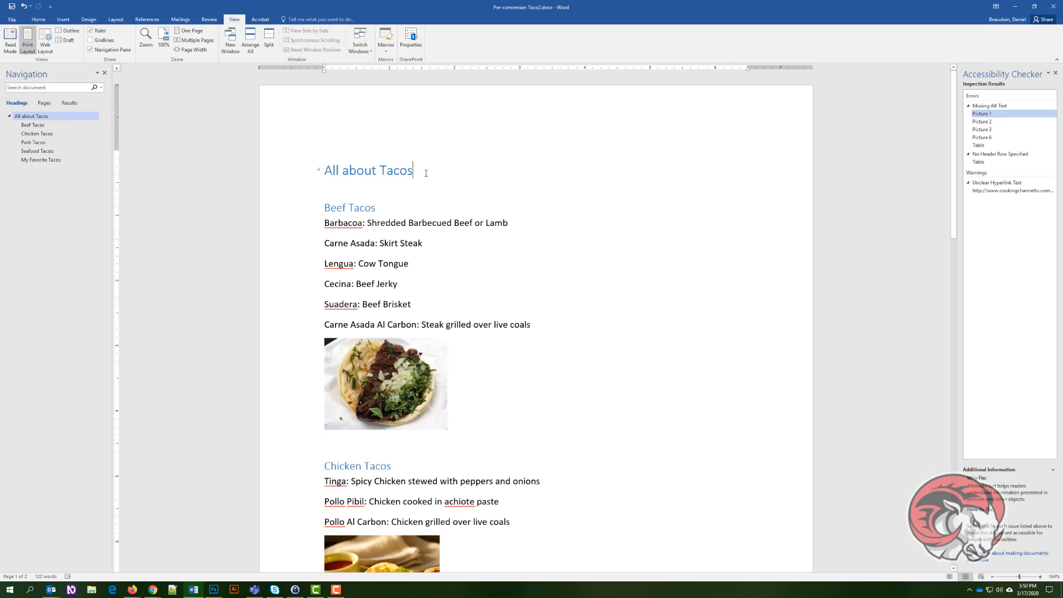
{"action": "key", "text": "Return"}
{"action": "key", "text": "Return"}
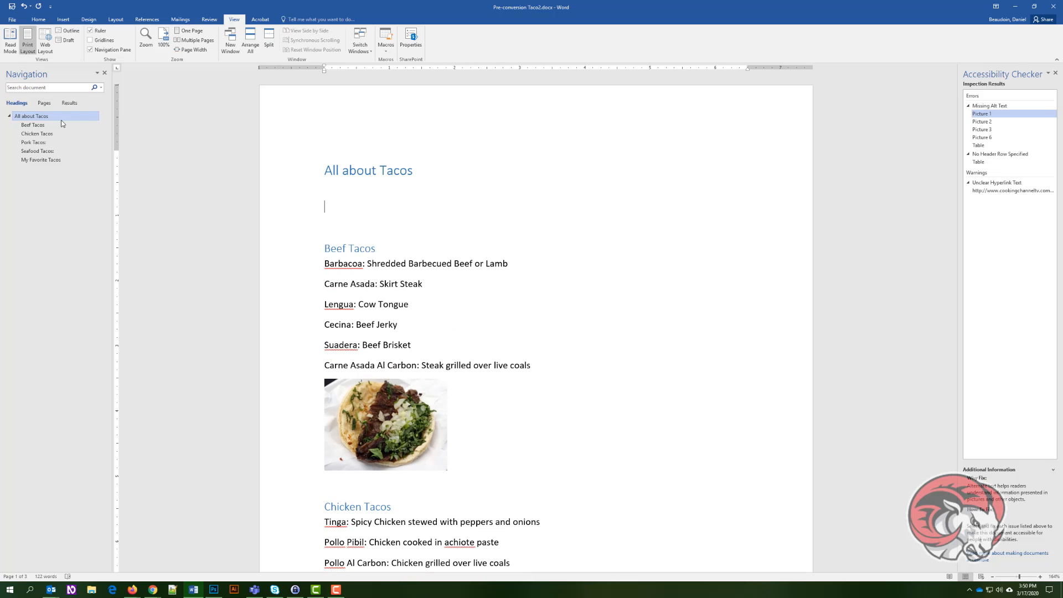
{"action": "left_click", "coordinate": [105, 72]}
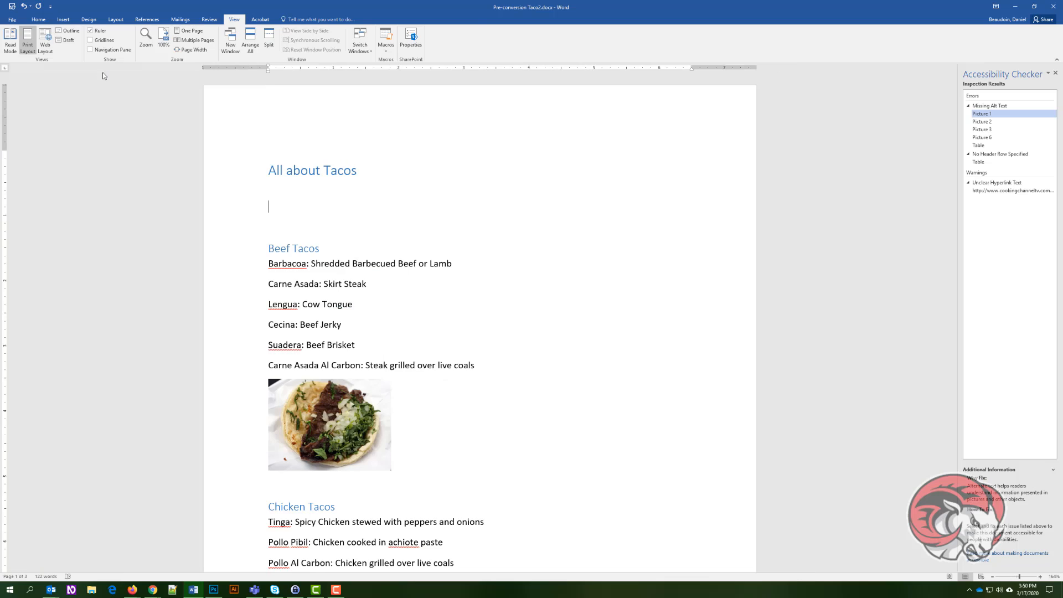
Step: Insert an Automatic Table 1 table of contents below the title "All about Tacos"
{"action": "left_click", "coordinate": [208, 19]}
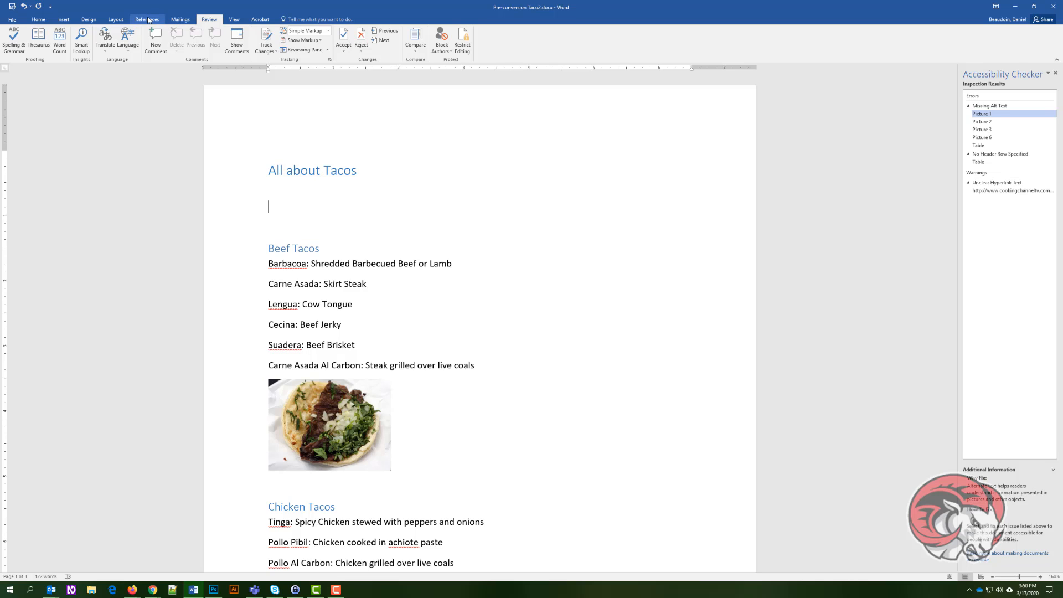
{"action": "left_click", "coordinate": [116, 20]}
{"action": "left_click", "coordinate": [142, 20]}
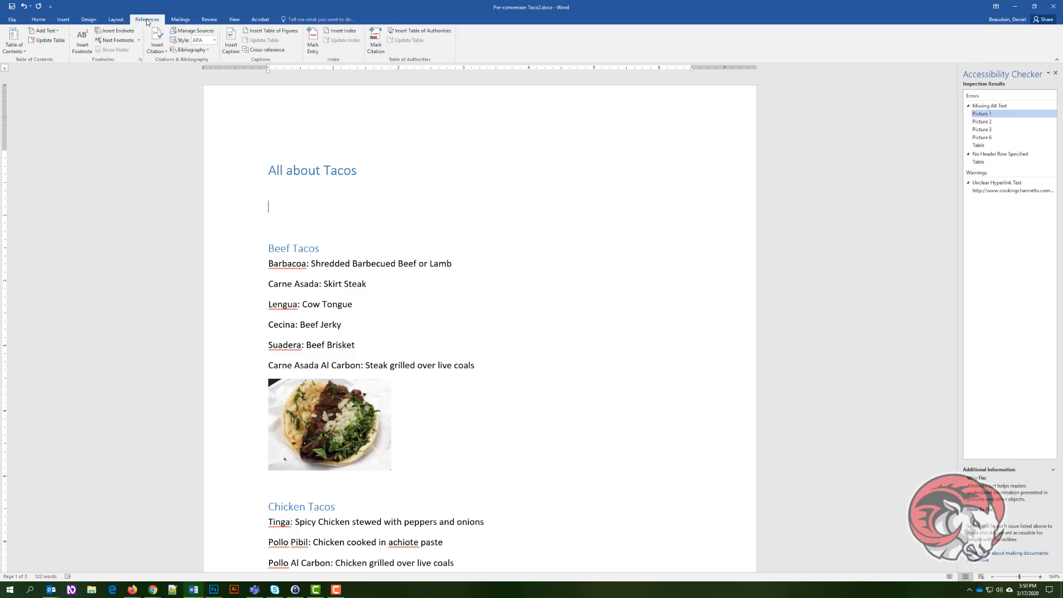
{"action": "left_click", "coordinate": [19, 48]}
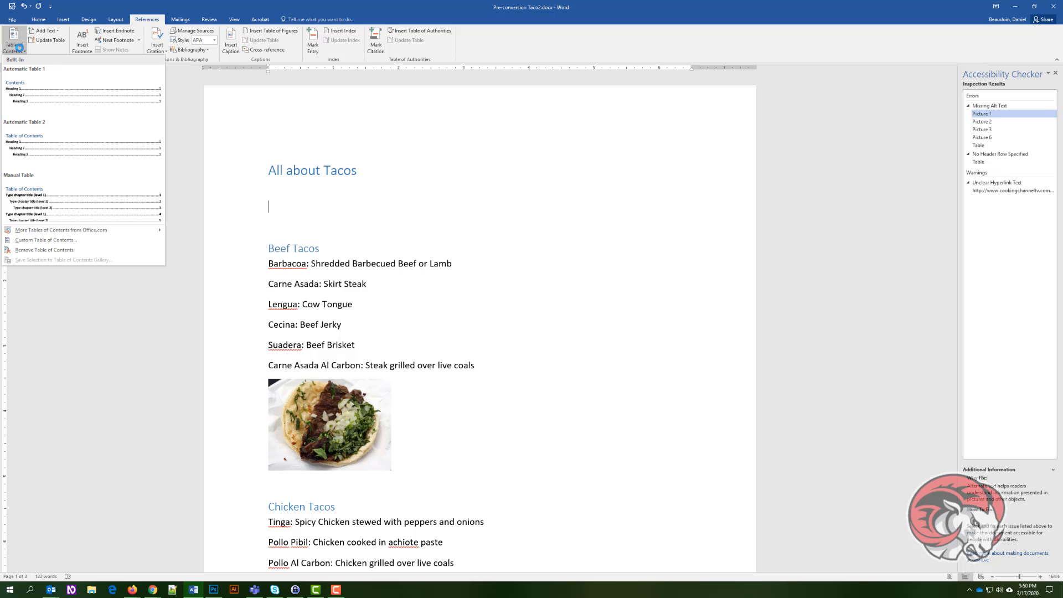
{"action": "left_click", "coordinate": [74, 89]}
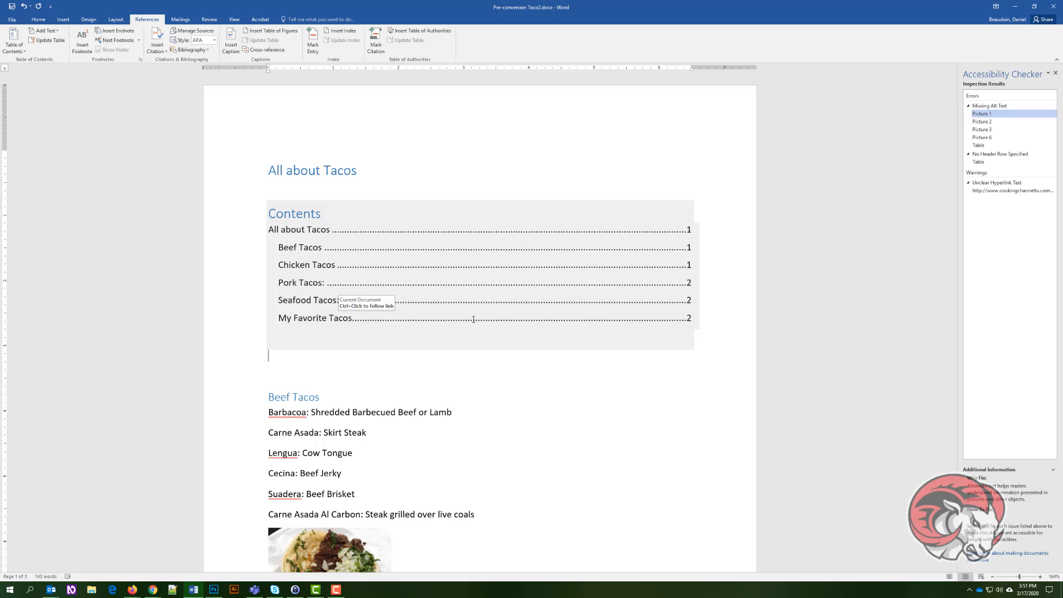
Step: Update only the page numbers in the table of contents
{"action": "right_click", "coordinate": [331, 210]}
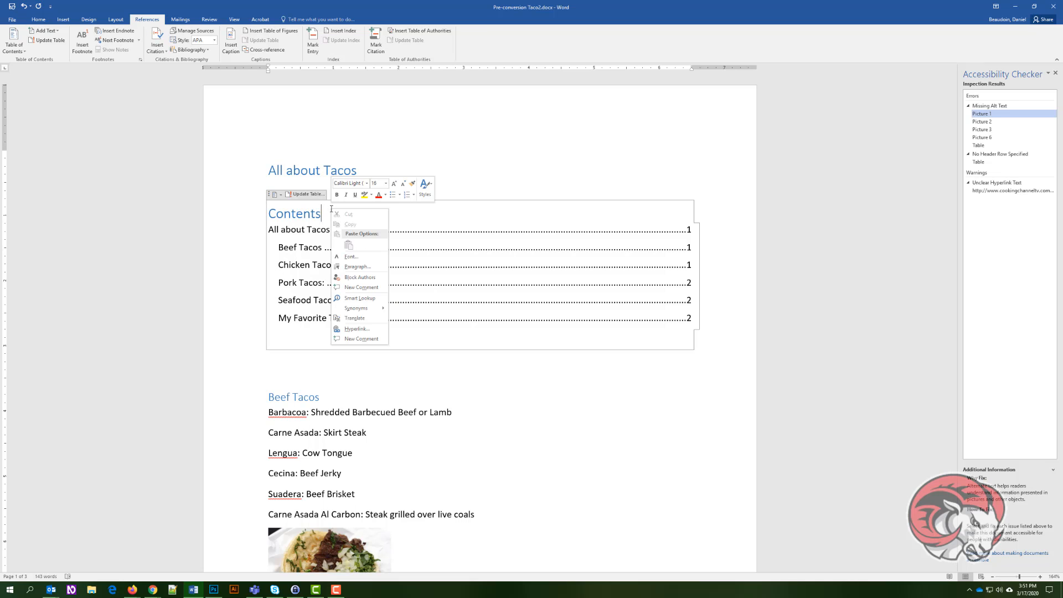
{"action": "left_click", "coordinate": [314, 195]}
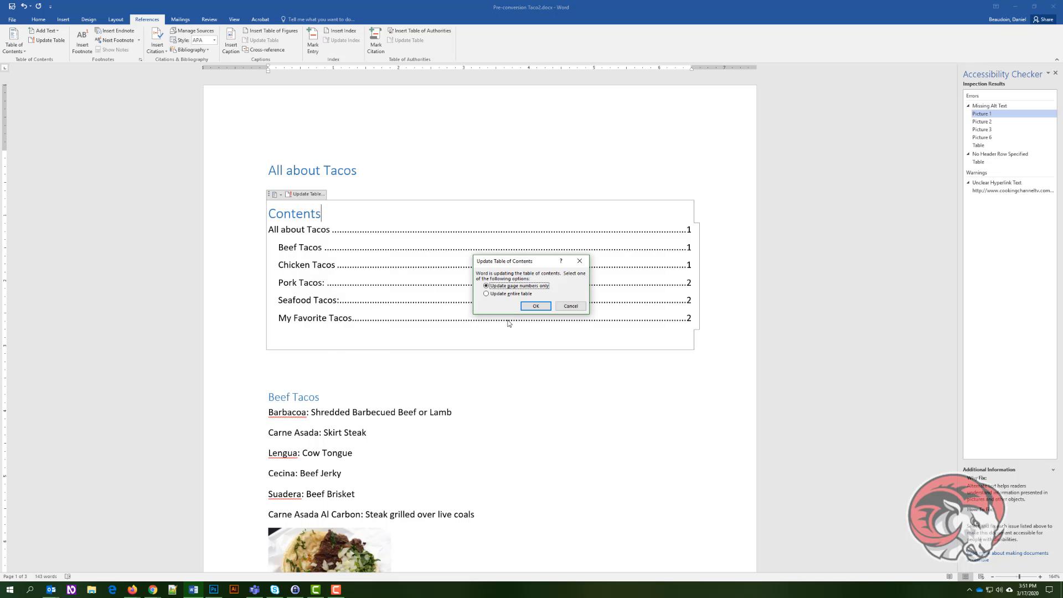
{"action": "left_click", "coordinate": [536, 307]}
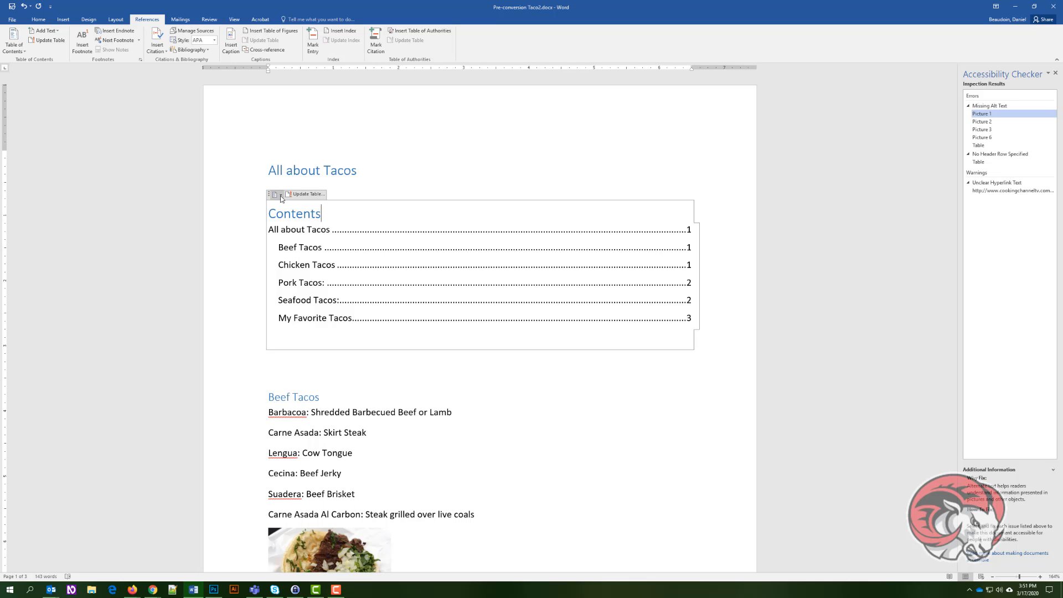
{"action": "left_click", "coordinate": [389, 196]}
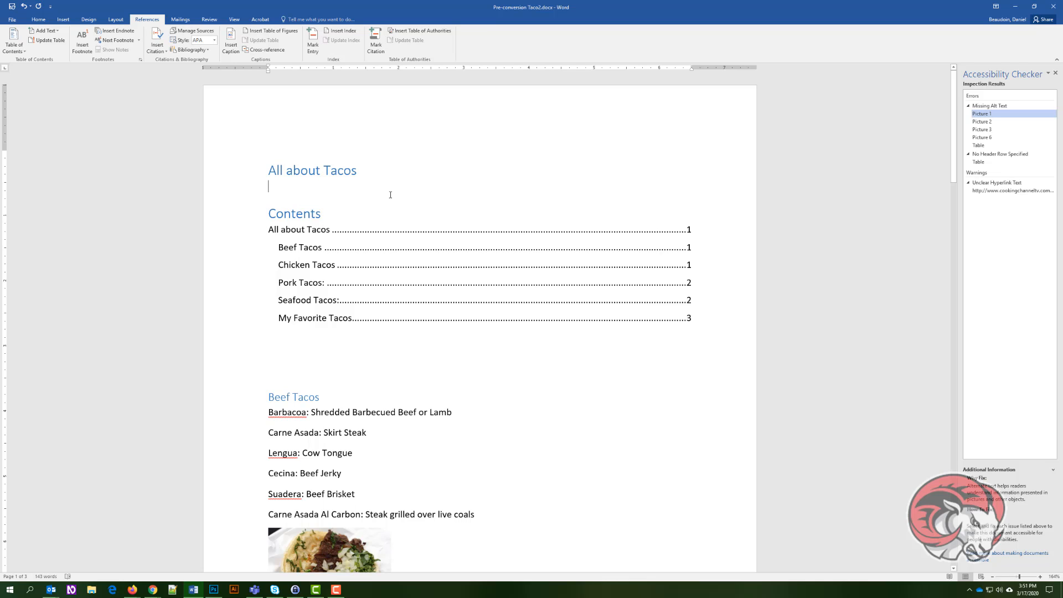
{"action": "left_click", "coordinate": [373, 208]}
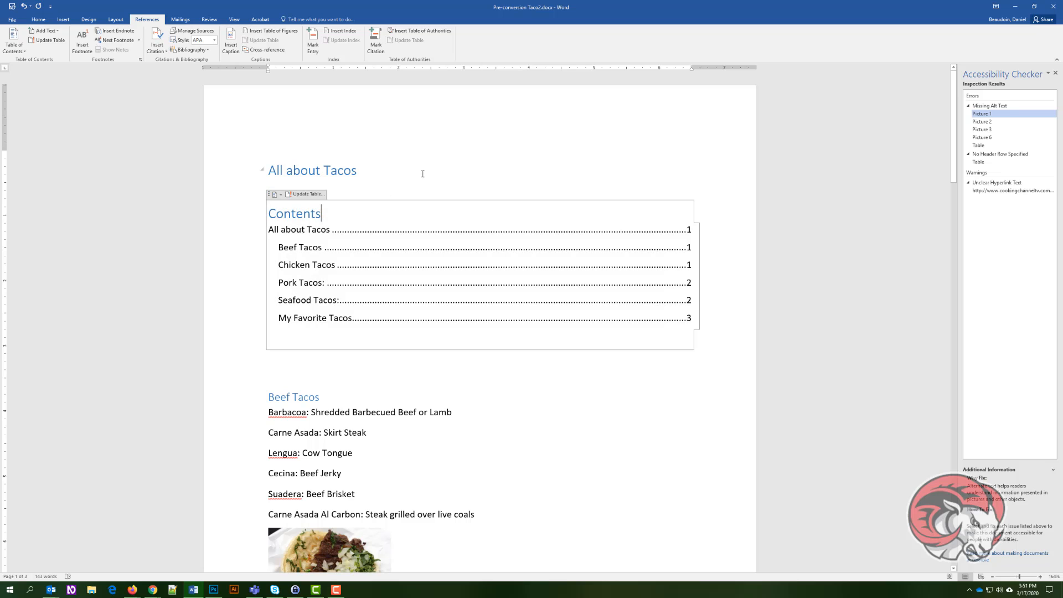
Step: Undo the table of contents insertion and remove the extra blank lines between the title and "Beef Tacos"
{"action": "key", "text": "ctrl+z"}
{"action": "key", "text": "ctrl+z"}
{"action": "key", "text": "BackSpace"}
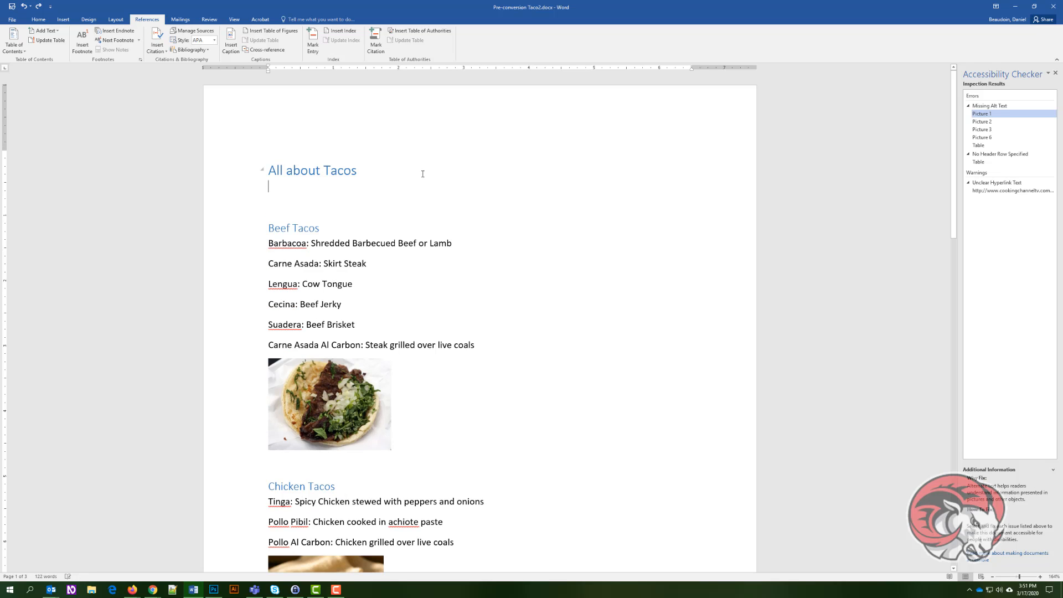
{"action": "key", "text": "BackSpace"}
{"action": "left_click", "coordinate": [337, 199]}
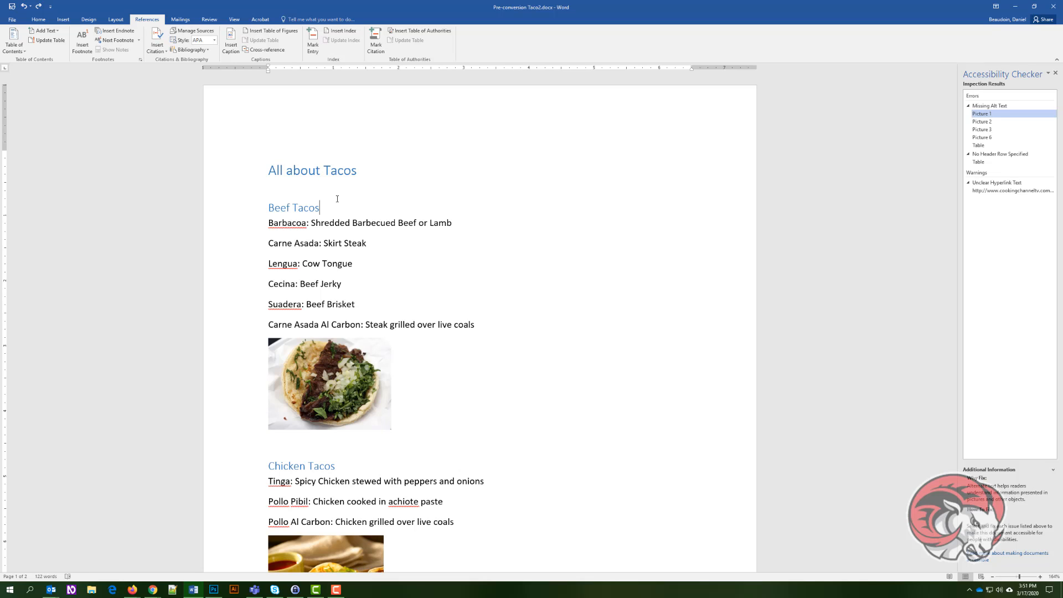
Step: Add the alt text description "a beef taco" to the picture in the Beef Tacos section
{"action": "left_click", "coordinate": [982, 116]}
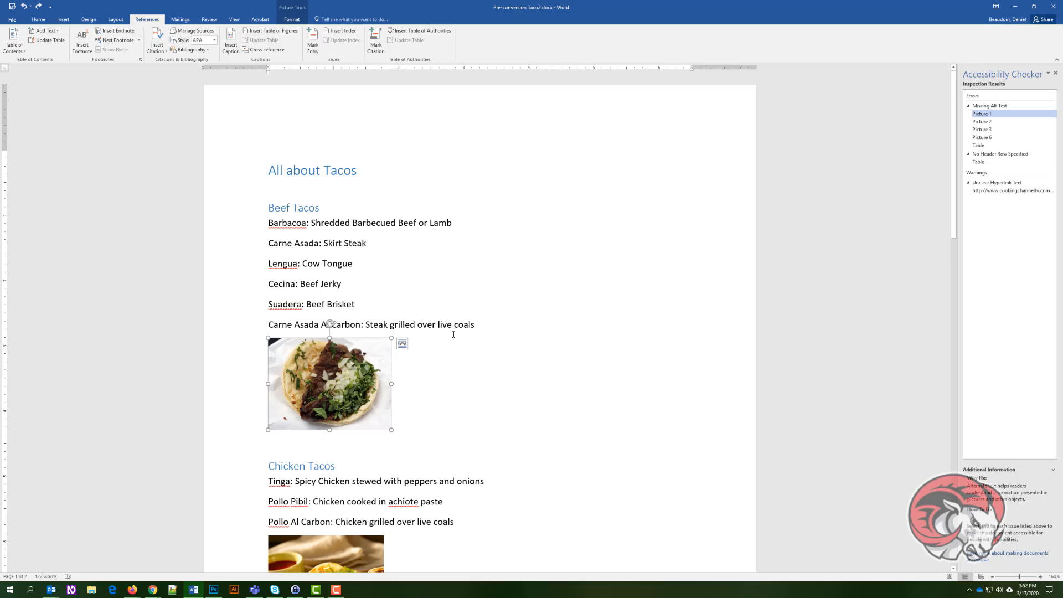
{"action": "right_click", "coordinate": [353, 359]}
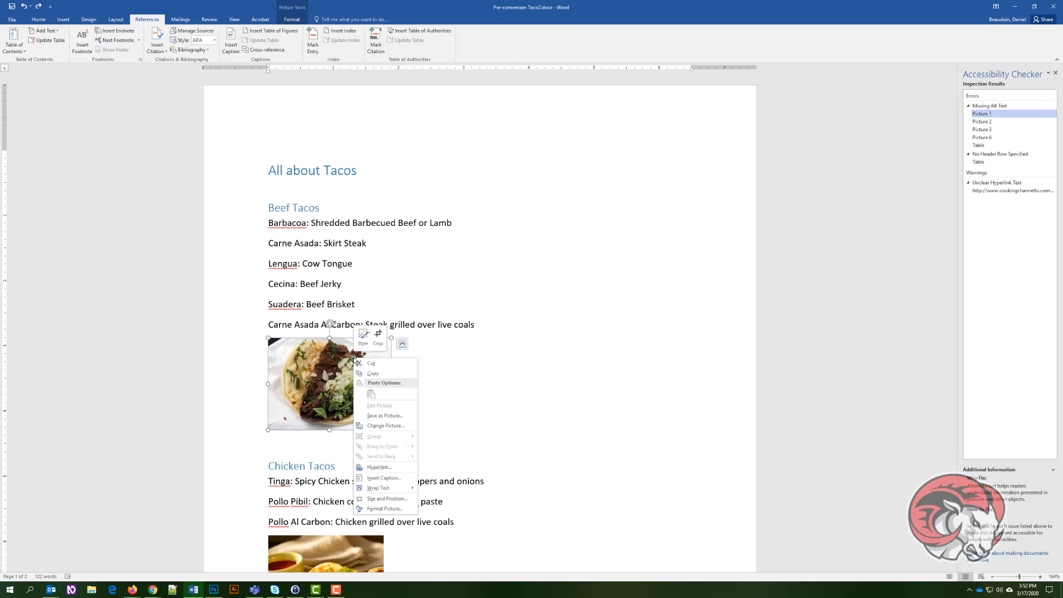
{"action": "left_click", "coordinate": [397, 509]}
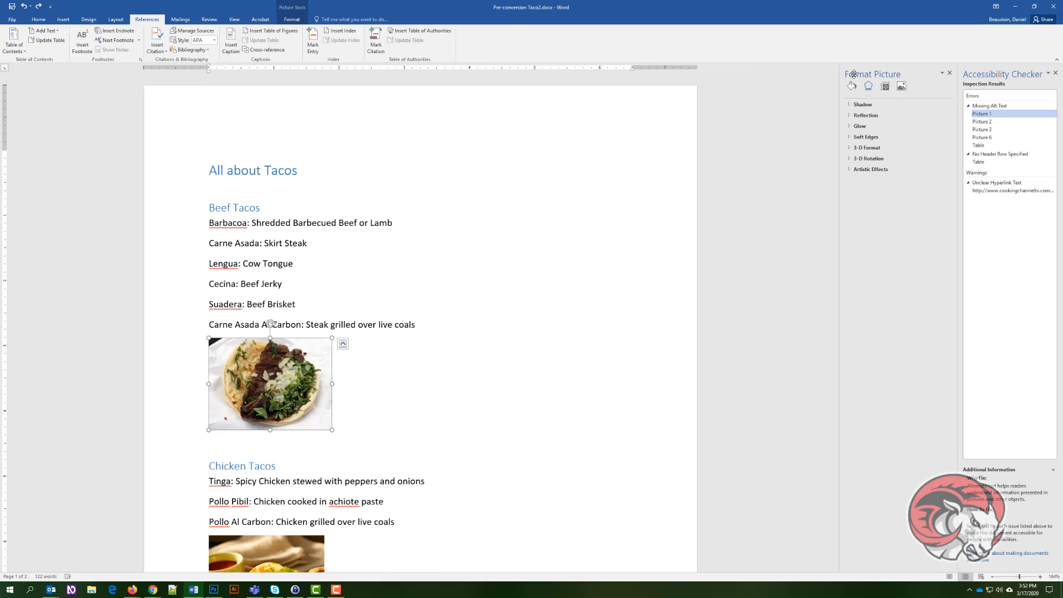
{"action": "left_click", "coordinate": [885, 87]}
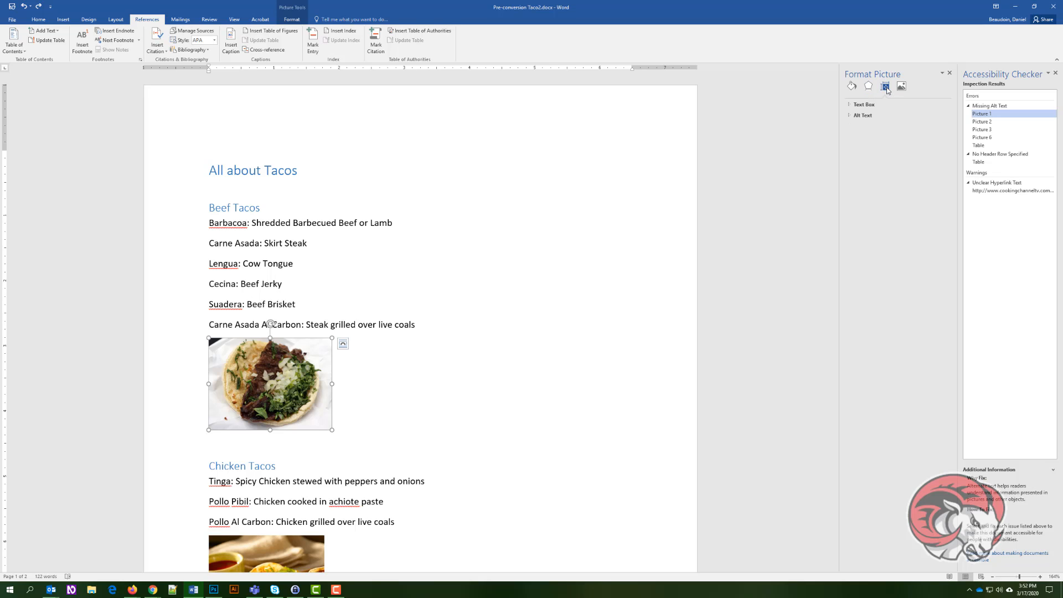
{"action": "left_click", "coordinate": [853, 115]}
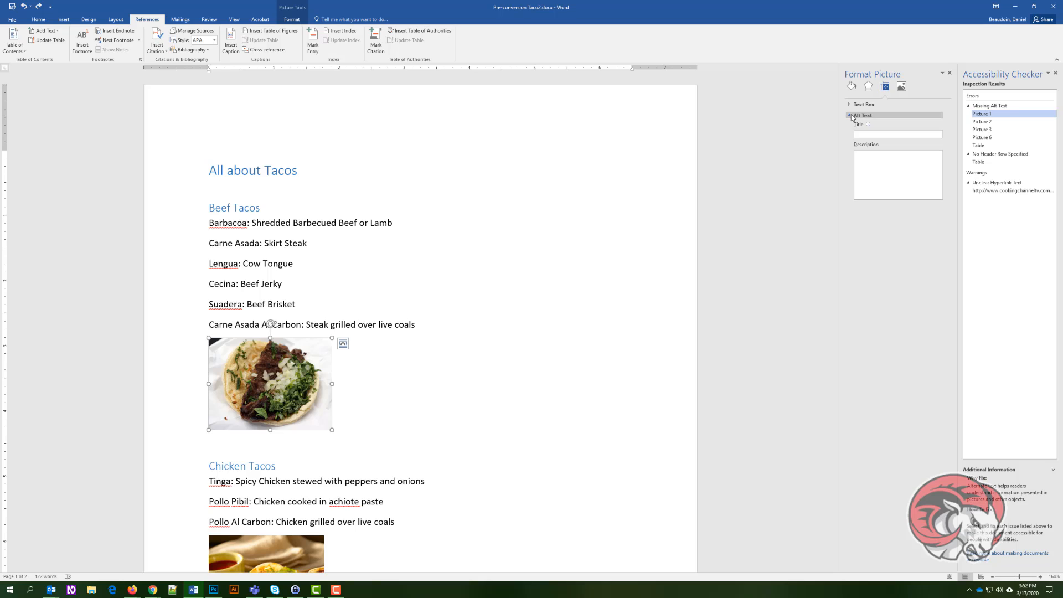
{"action": "left_click", "coordinate": [890, 164]}
{"action": "type", "text": "a beef taco"}
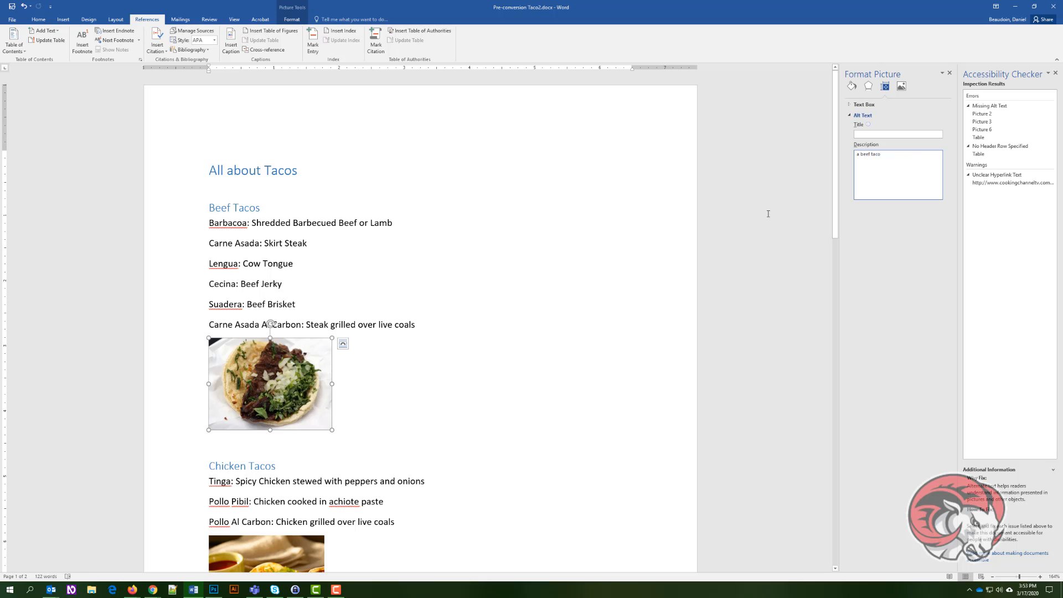
Step: Add the alt text description "a chicken taco" to the picture in the Chicken Tacos section
{"action": "left_click", "coordinate": [300, 550]}
{"action": "left_click", "coordinate": [880, 169]}
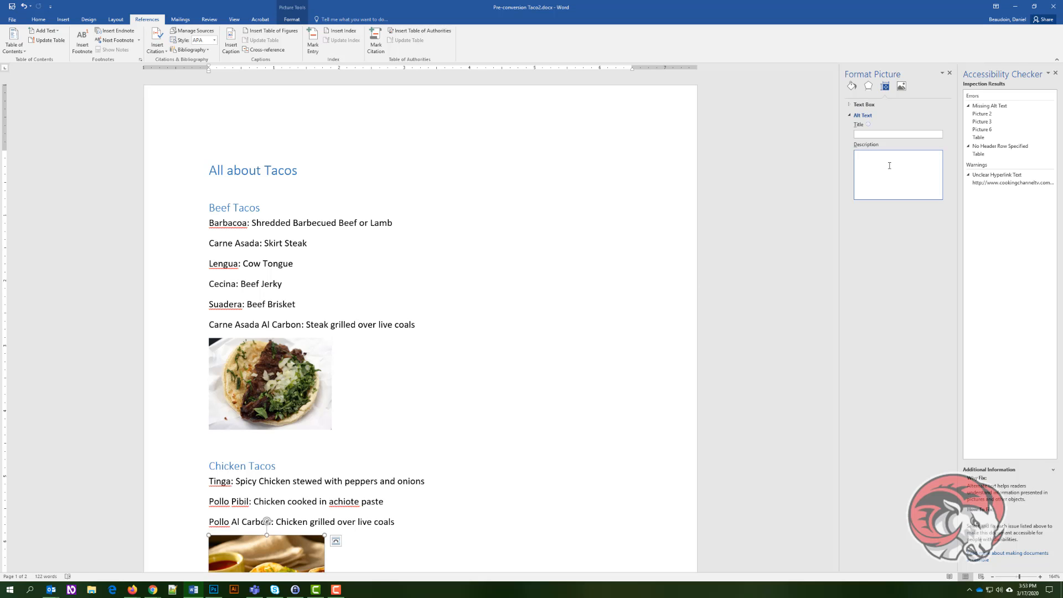
{"action": "type", "text": "a chicken taco"}
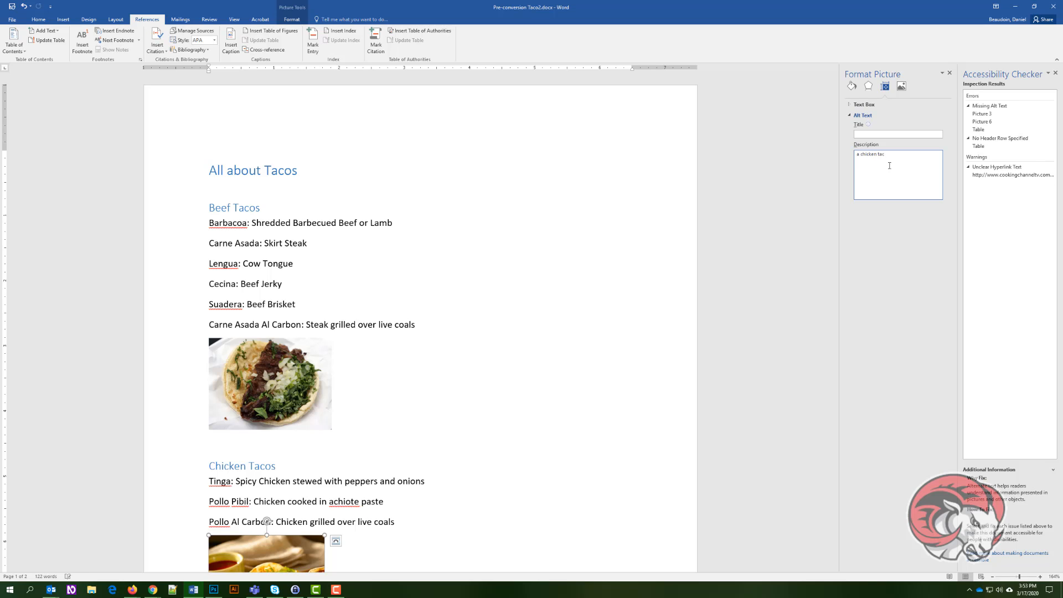
Step: Add the alt text description "a pork taco" to the picture flagged for missing alt text above Seafood Tacos
{"action": "left_click", "coordinate": [985, 115]}
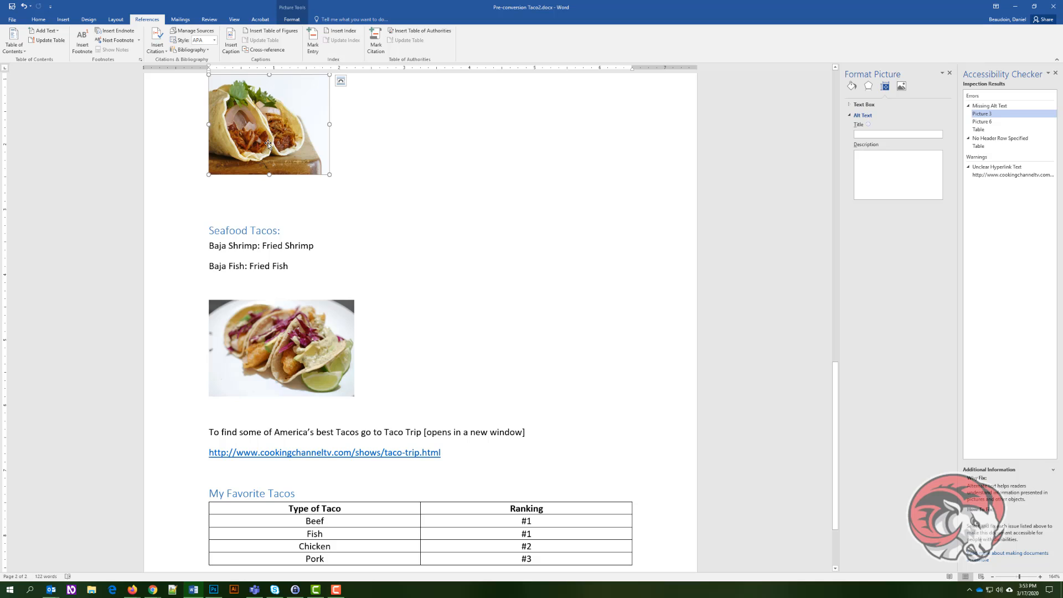
{"action": "scroll", "coordinate": [268, 144], "scroll_direction": "up", "scroll_amount": 1}
{"action": "right_click", "coordinate": [280, 184]}
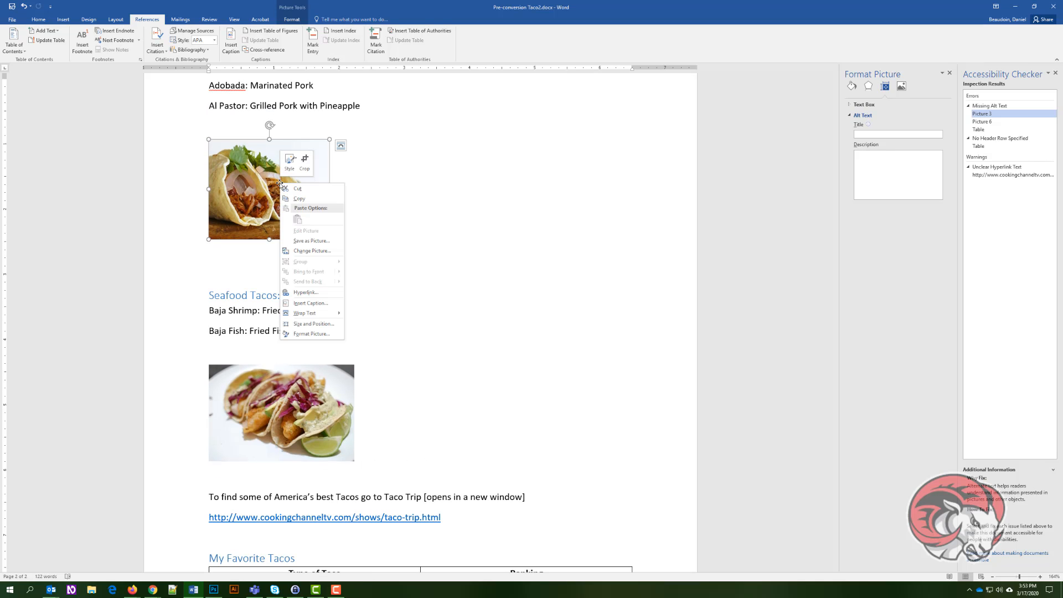
{"action": "left_click", "coordinate": [885, 175]}
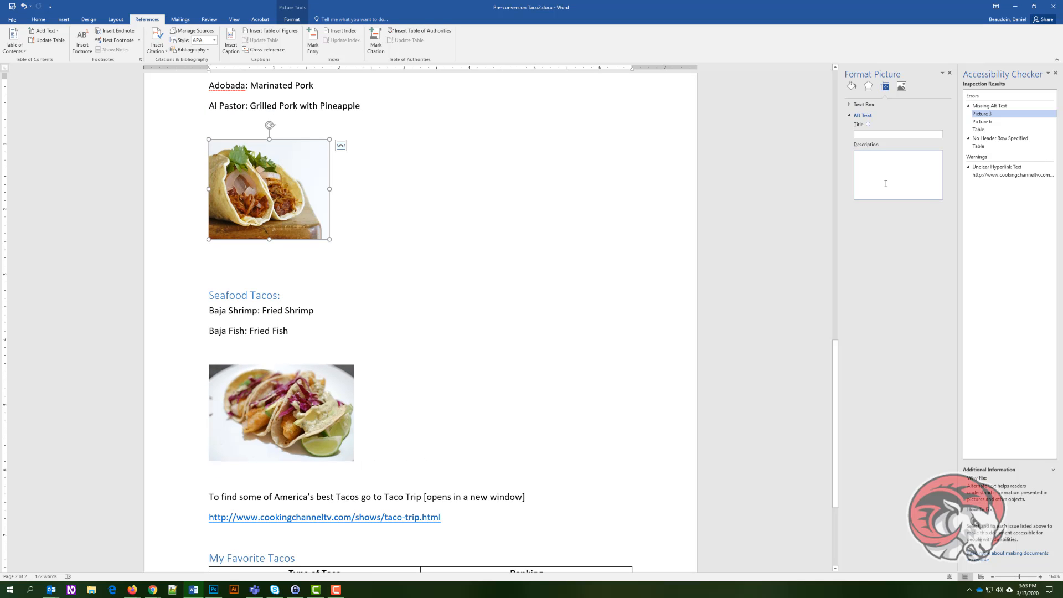
{"action": "left_click", "coordinate": [885, 183]}
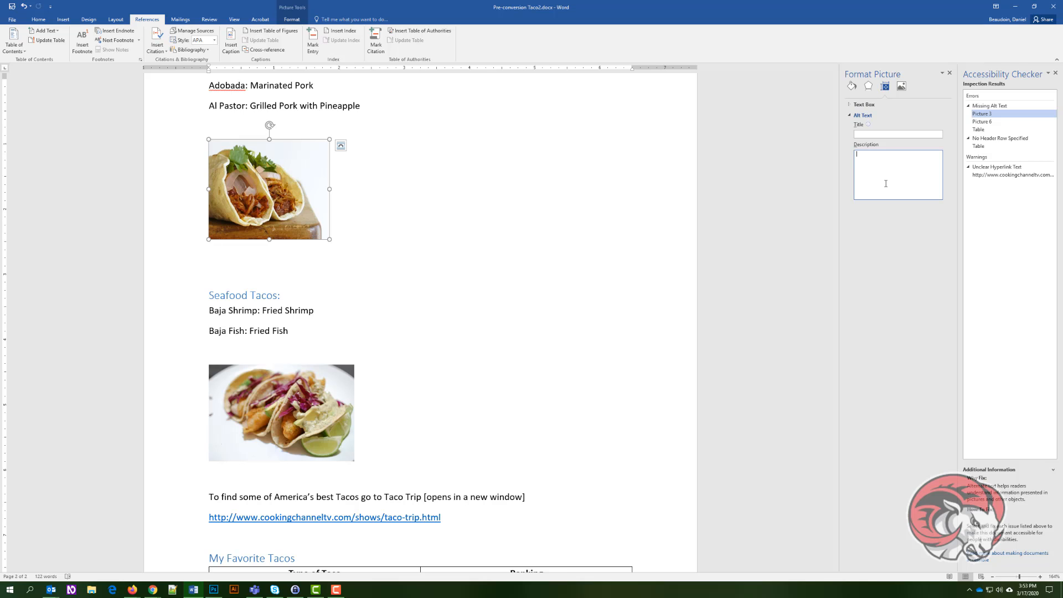
{"action": "type", "text": "P"}
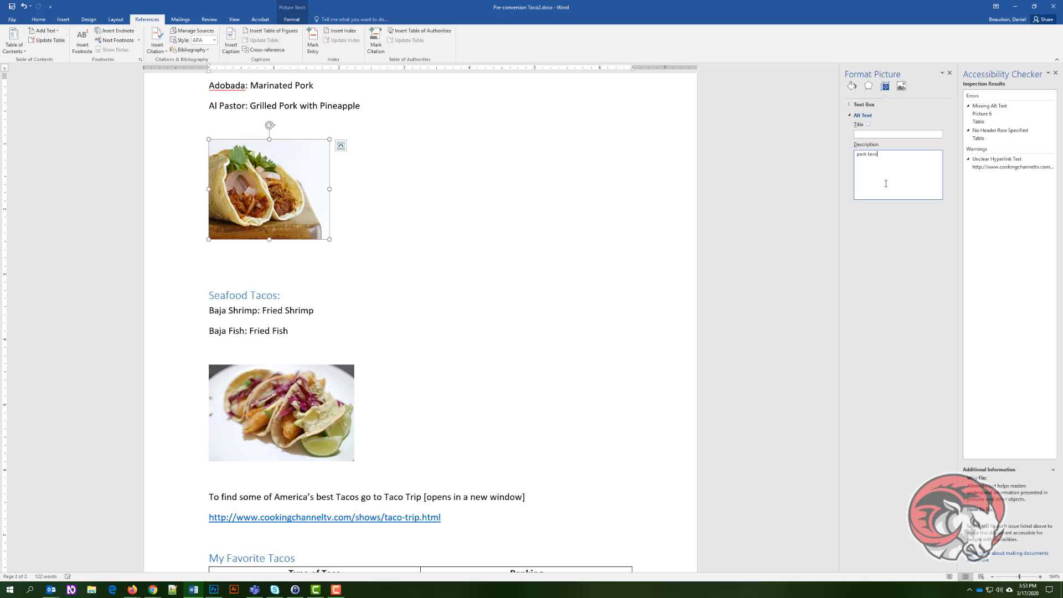
{"action": "type", "text": "a"}
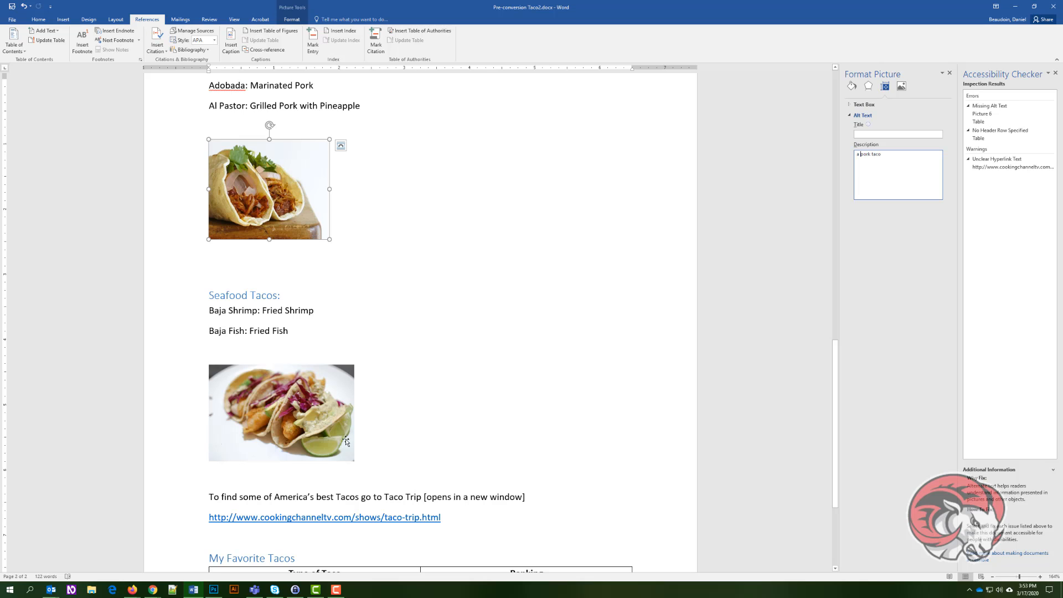
Step: Add the alt text description "a fish taco" to the Seafood Tacos picture and close its formatting options
{"action": "left_click", "coordinate": [314, 399]}
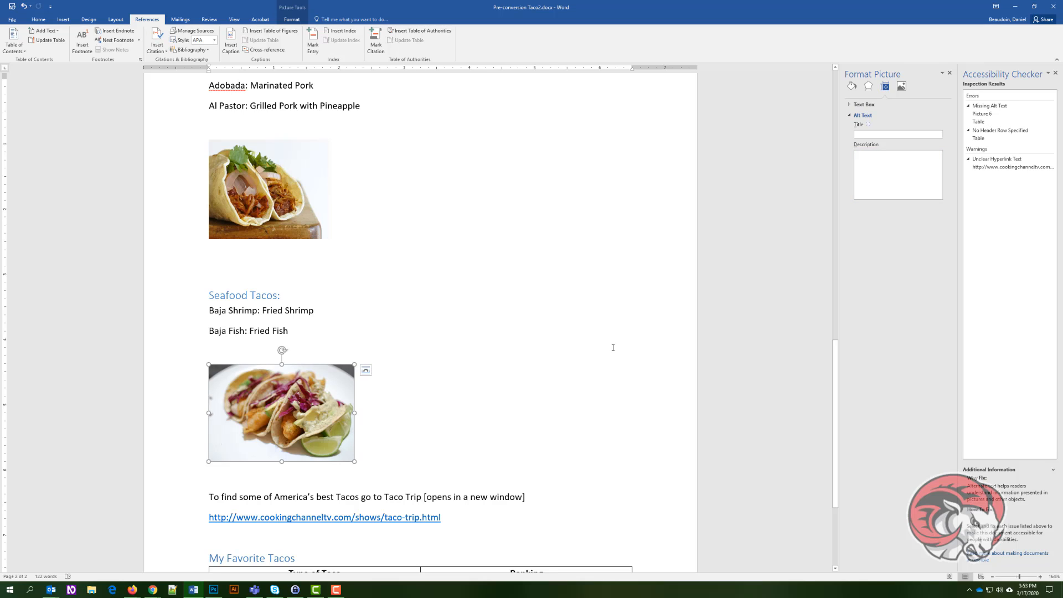
{"action": "left_click", "coordinate": [889, 165]}
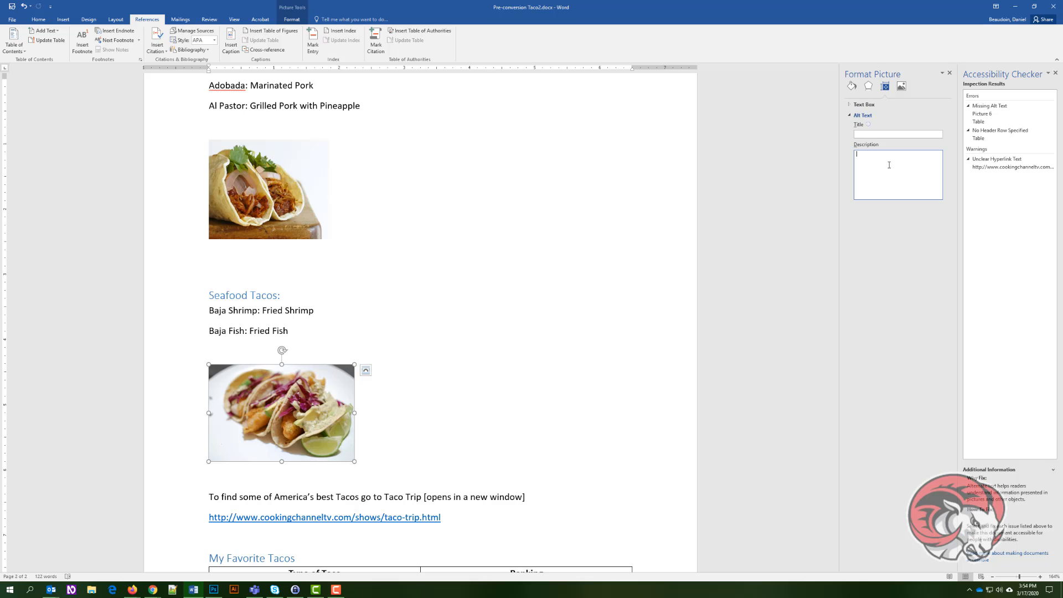
{"action": "type", "text": "a fish taco"}
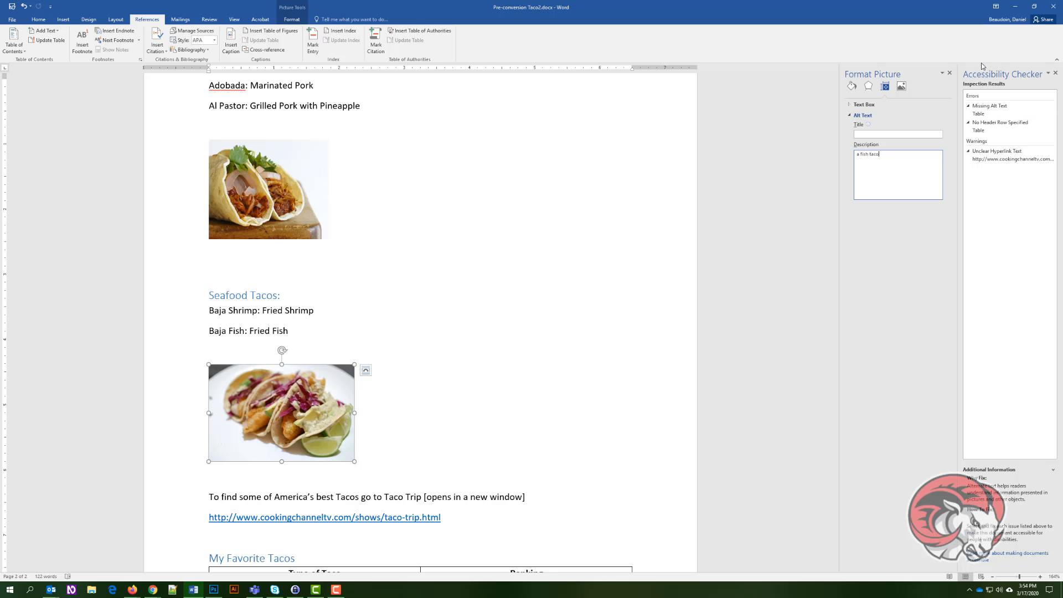
{"action": "left_click", "coordinate": [950, 74]}
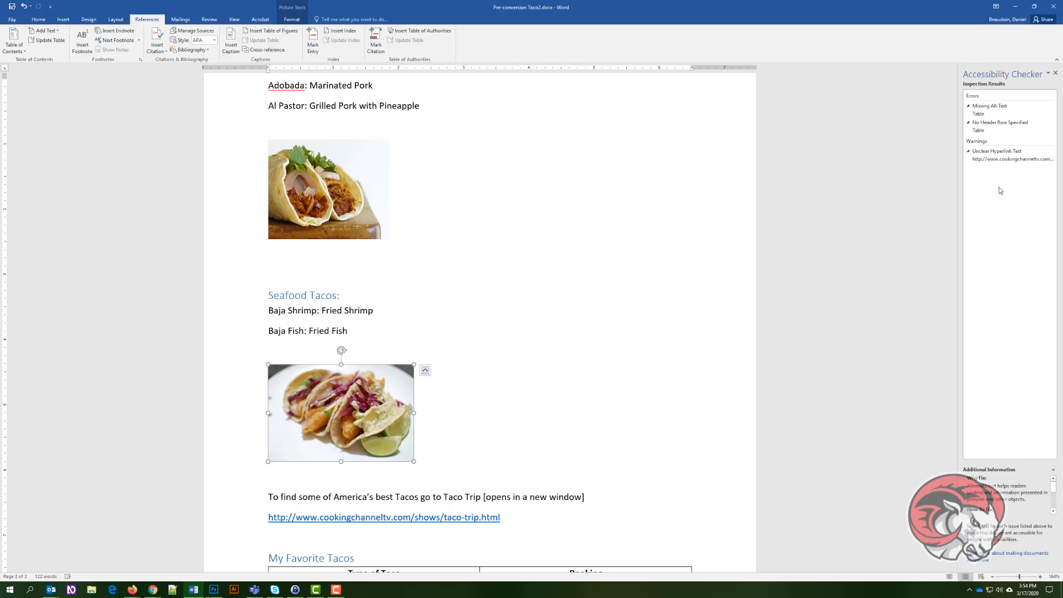
Step: Review the alt text of the Chicken Tacos picture and close its formatting options
{"action": "scroll", "coordinate": [437, 221], "scroll_direction": "up", "scroll_amount": 4}
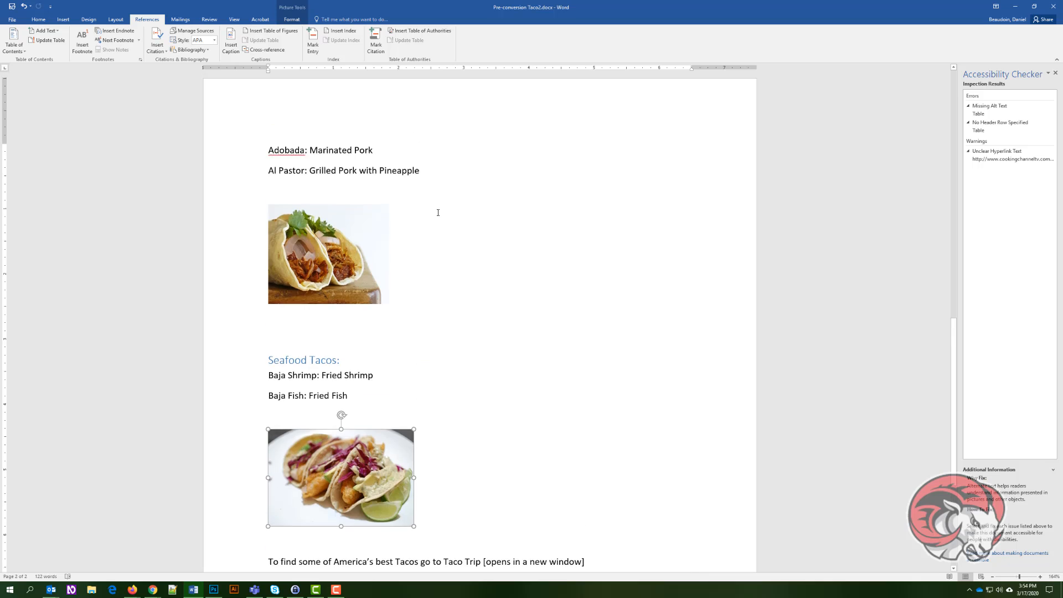
{"action": "scroll", "coordinate": [442, 232], "scroll_direction": "up", "scroll_amount": 7}
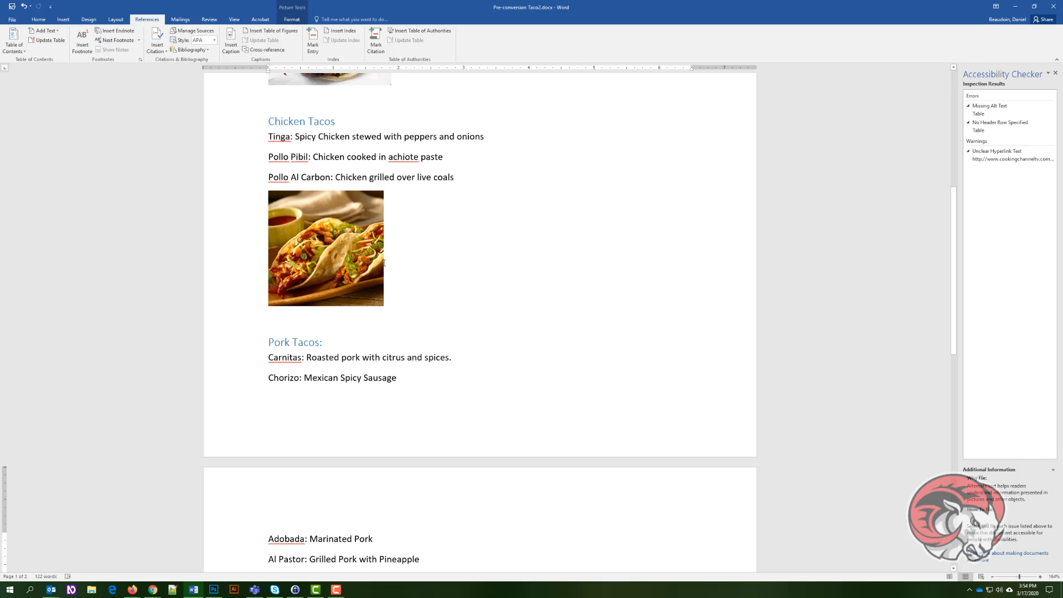
{"action": "right_click", "coordinate": [359, 272]}
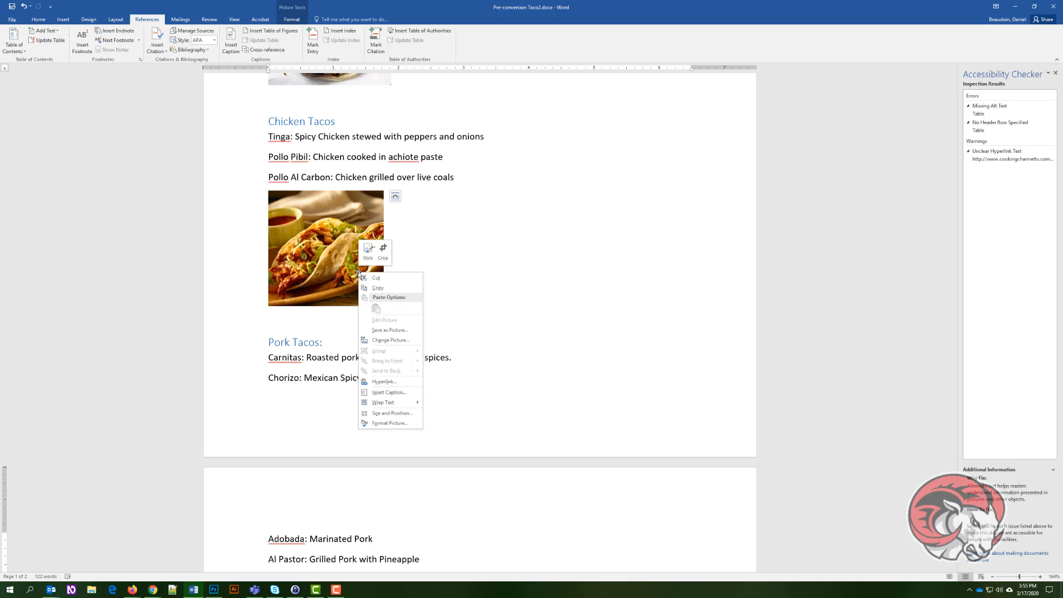
{"action": "left_click", "coordinate": [399, 422]}
{"action": "left_click", "coordinate": [885, 87]}
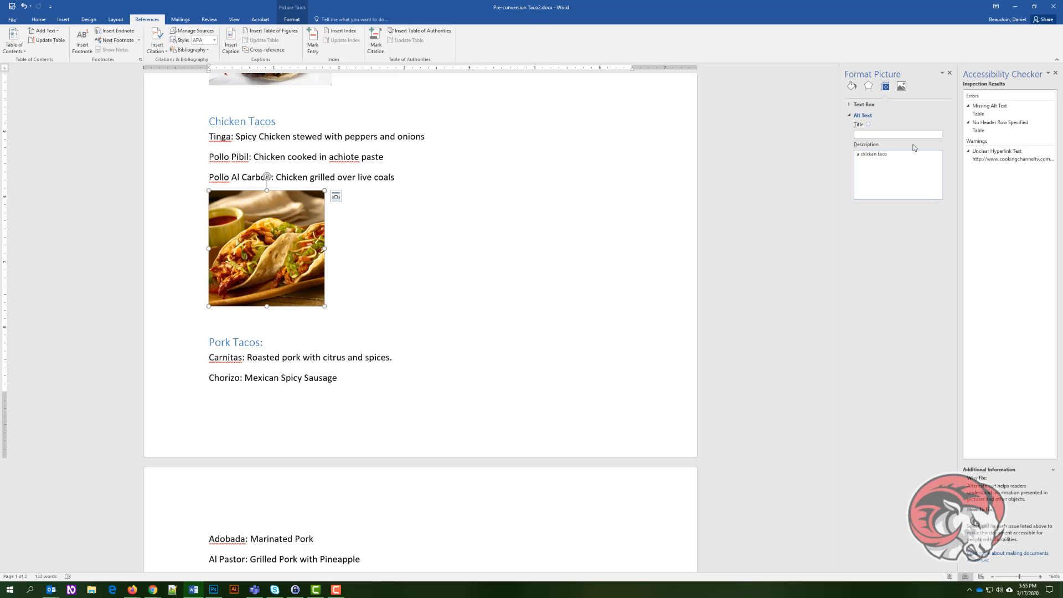
{"action": "left_click", "coordinate": [950, 74]}
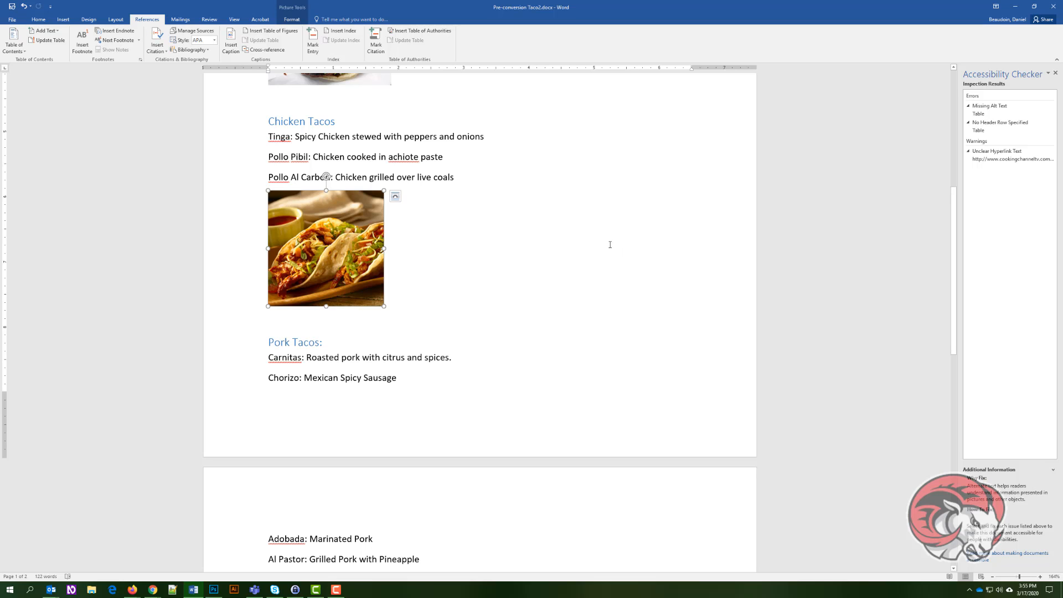
{"action": "scroll", "coordinate": [608, 242], "scroll_direction": "down", "scroll_amount": 3}
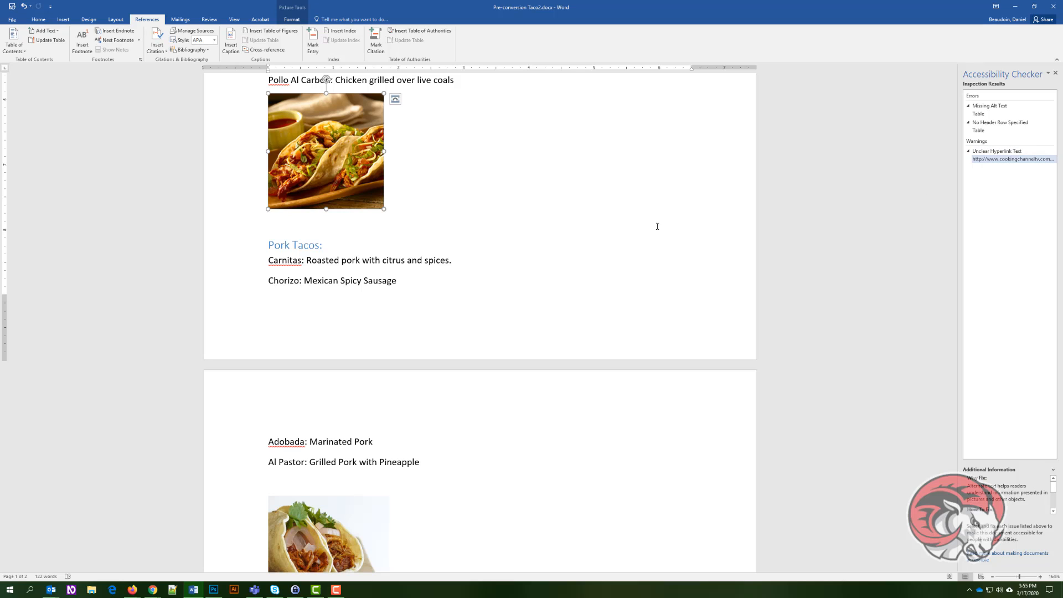
Step: Copy the bare taco-trip URL flagged as unclear hyperlink text below the Seafood Tacos picture and delete it from the document
{"action": "scroll", "coordinate": [566, 273], "scroll_direction": "down", "scroll_amount": 1}
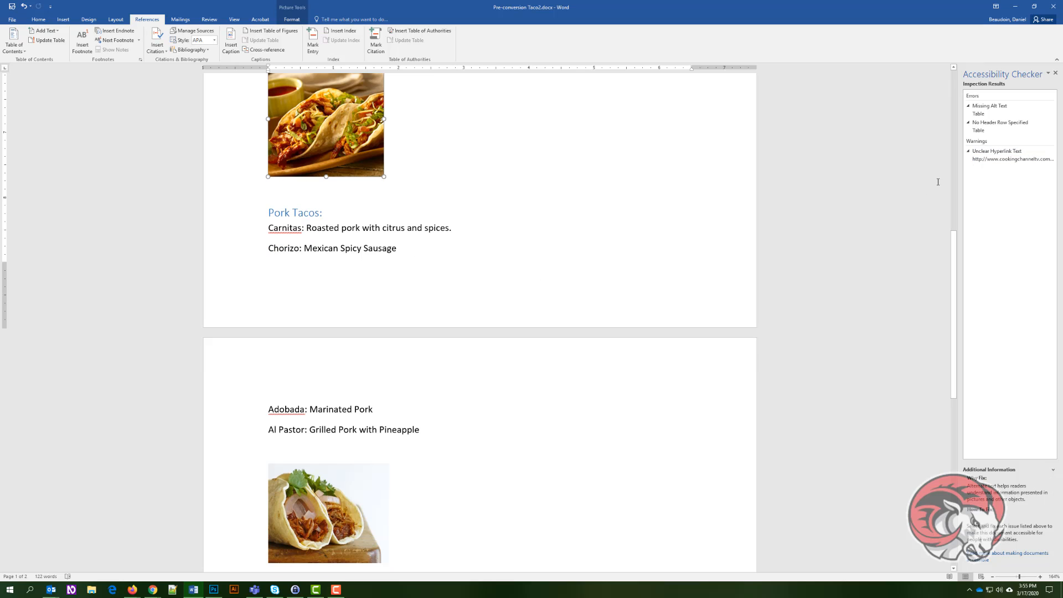
{"action": "left_click", "coordinate": [996, 160]}
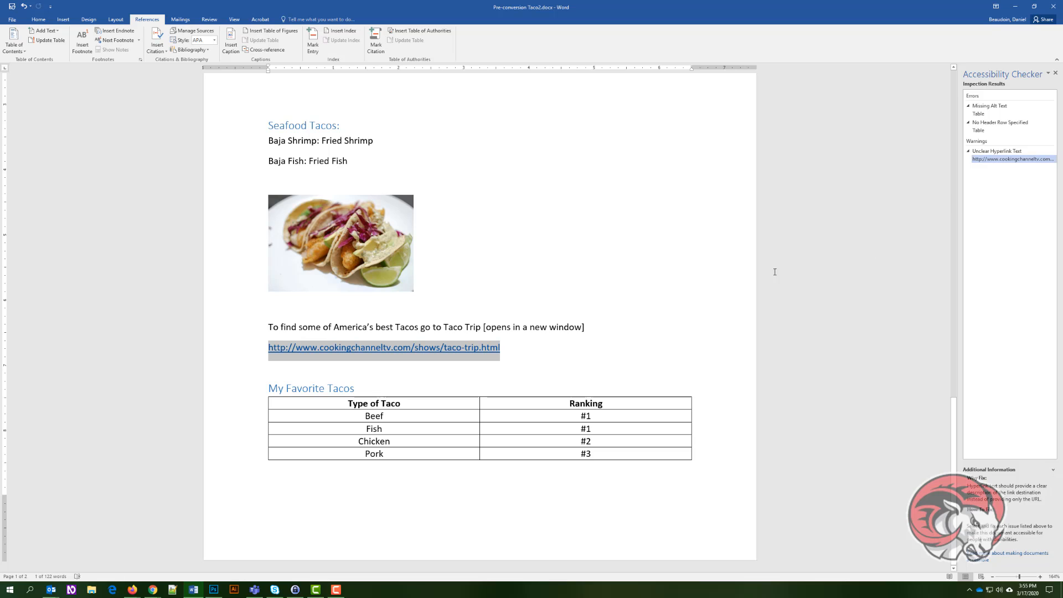
{"action": "left_click", "coordinate": [576, 350]}
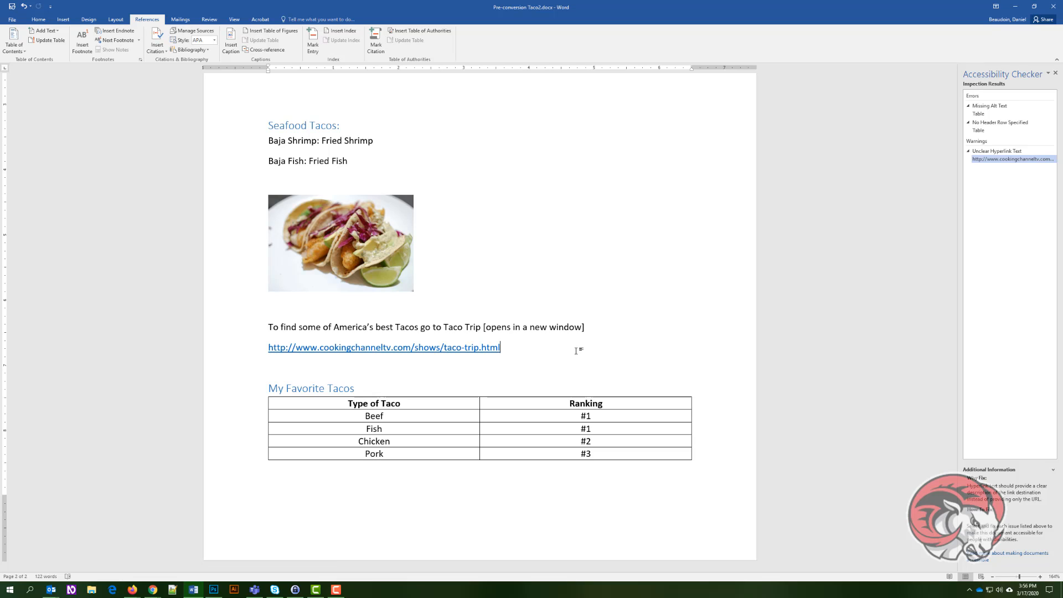
{"action": "left_click_drag", "start_coordinate": [502, 350], "coordinate": [269, 349]}
{"action": "key", "text": "ctrl+c"}
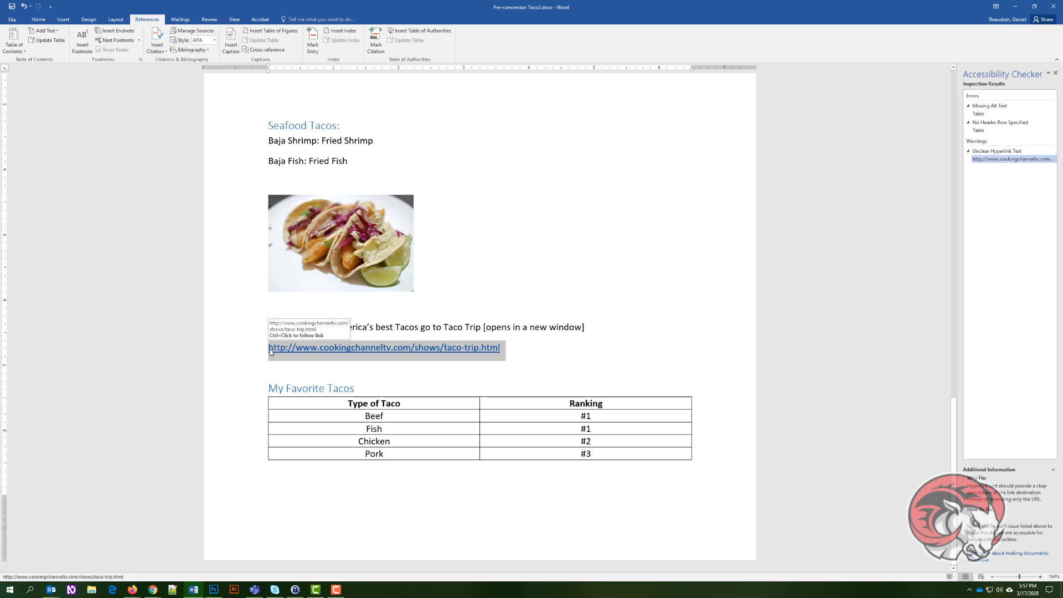
{"action": "key", "text": "Delete"}
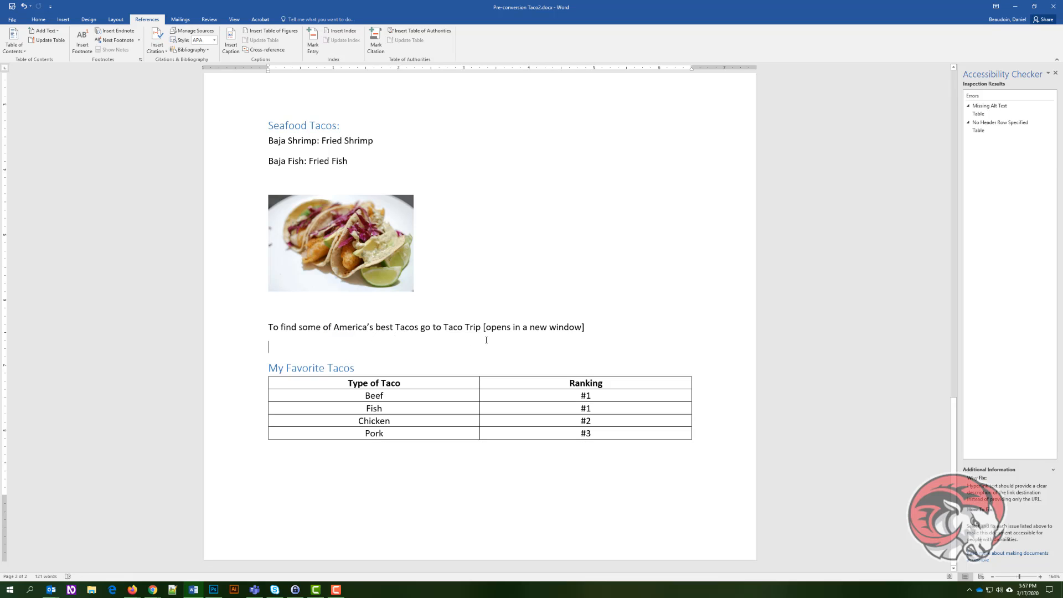
Step: Reword the sentence about America's best Tacos so it reads "go to the Taco Trip website" before the bracketed note
{"action": "left_click", "coordinate": [444, 327]}
{"action": "type", "text": "the"}
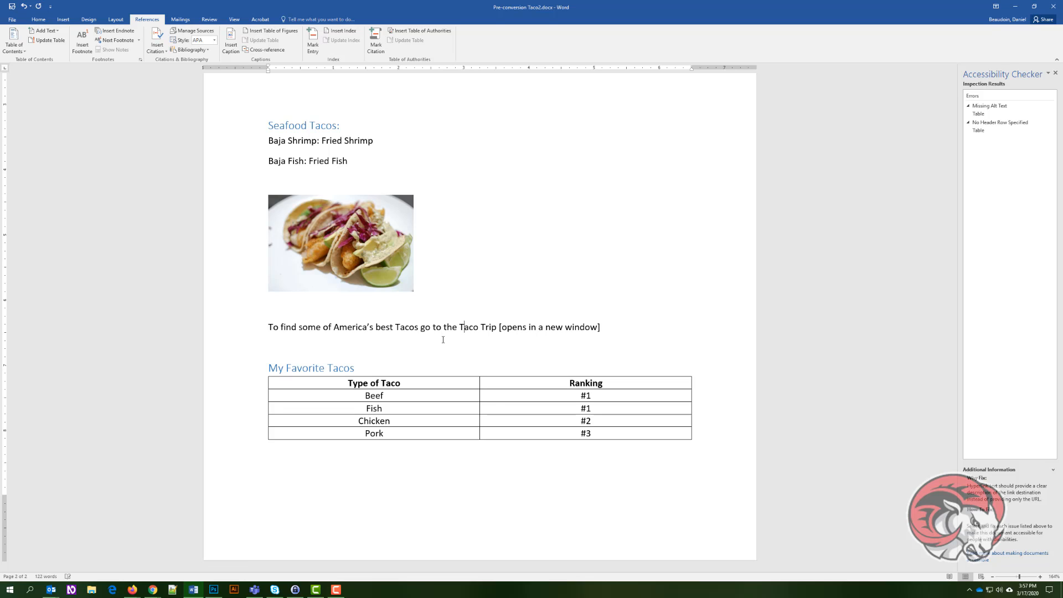
{"action": "key", "text": "Right"}
{"action": "type", "text": "website"}
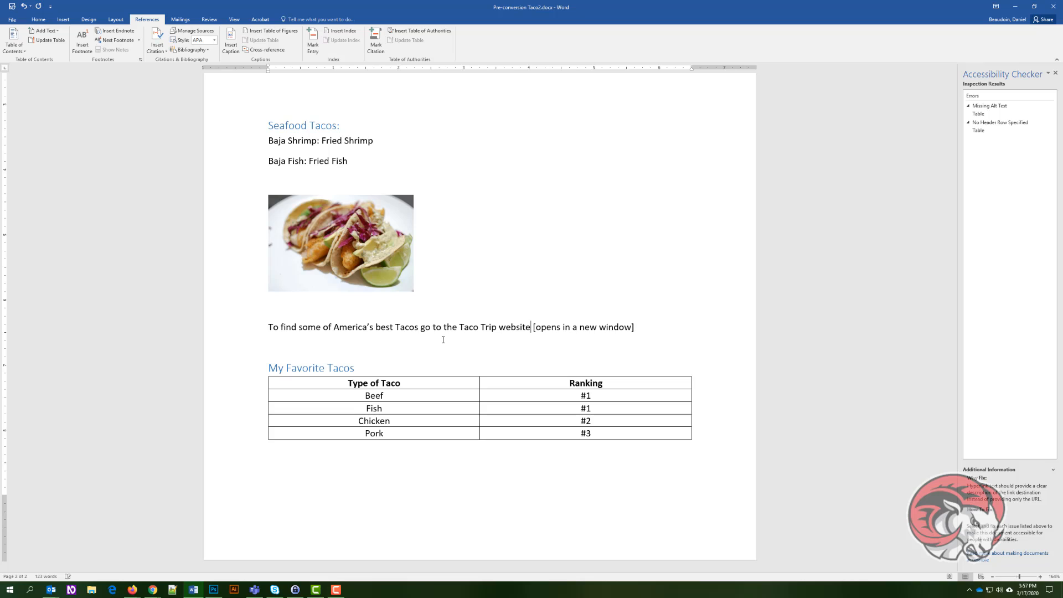
{"action": "left_click_drag", "start_coordinate": [532, 328], "coordinate": [482, 328]}
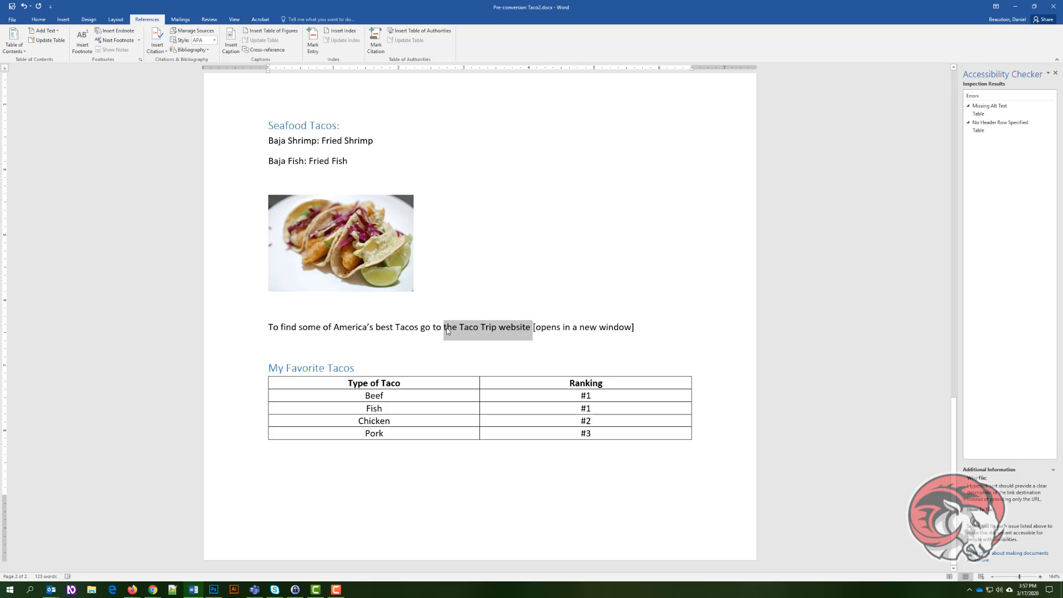
{"action": "right_click", "coordinate": [484, 328]}
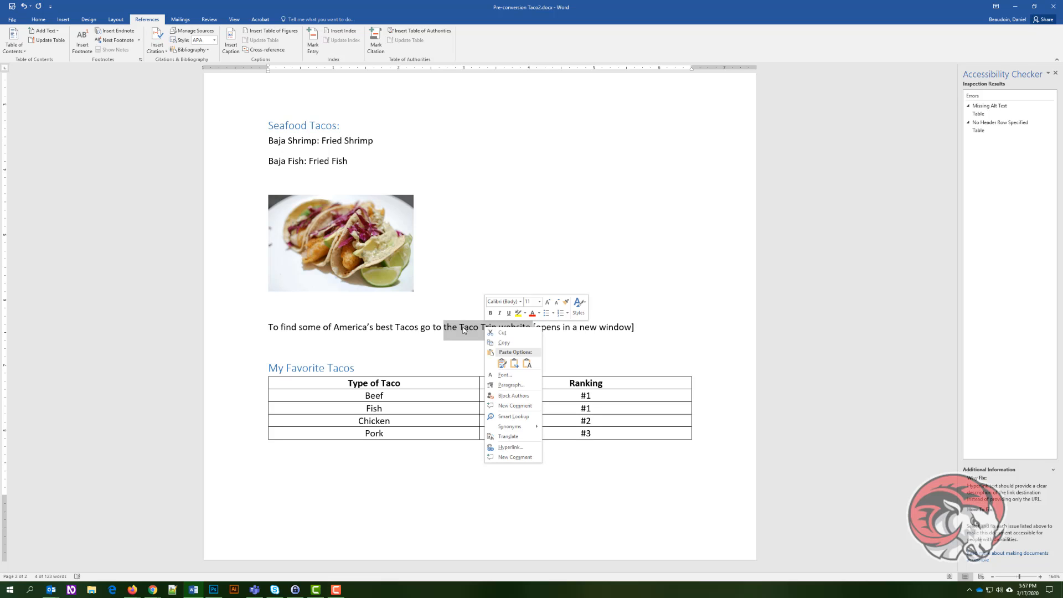
{"action": "left_click", "coordinate": [521, 448]}
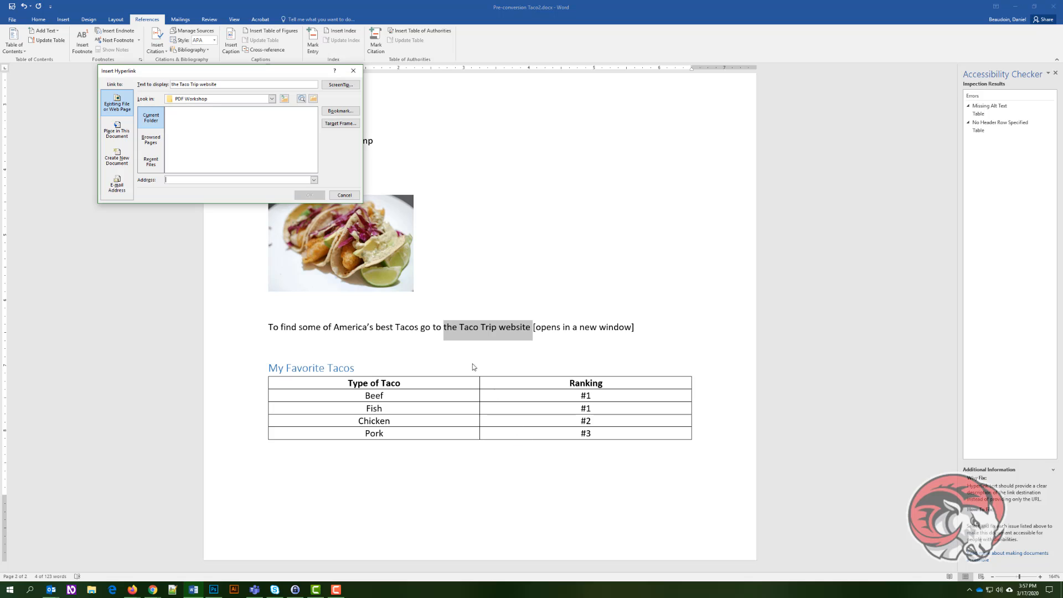
{"action": "right_click", "coordinate": [279, 178]}
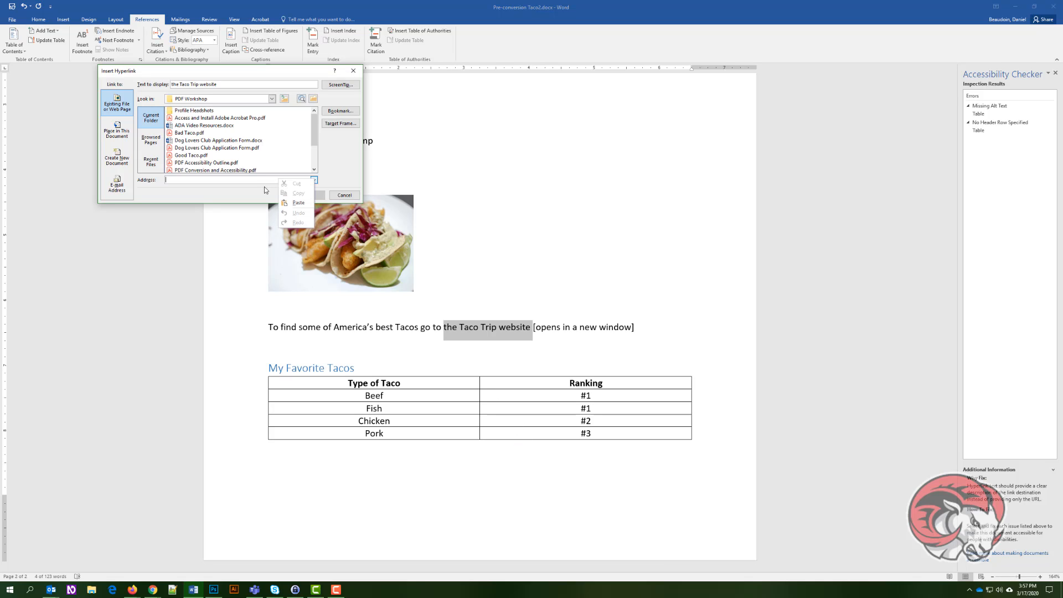
{"action": "left_click", "coordinate": [289, 203]}
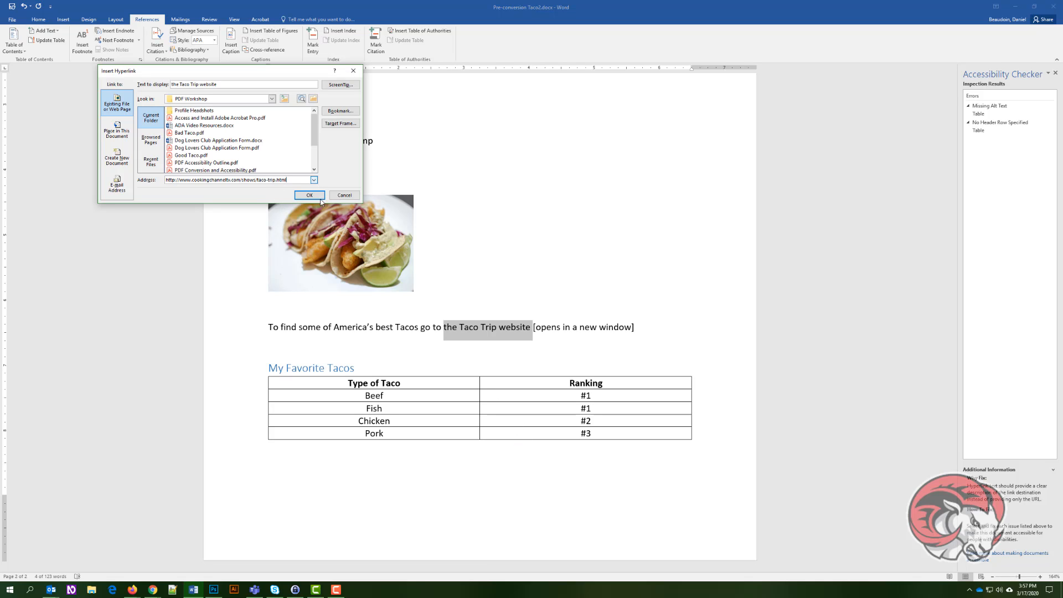
{"action": "left_click", "coordinate": [309, 195]}
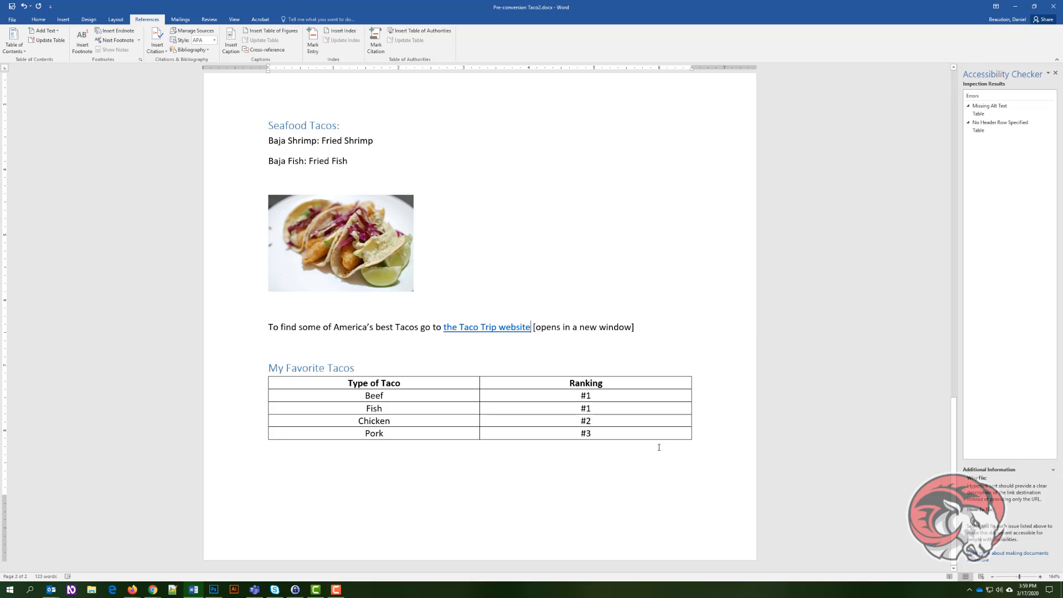
Step: Add the alt text description "My favorite tacos in order of rank." to the My Favorite Tacos table
{"action": "right_click", "coordinate": [313, 394]}
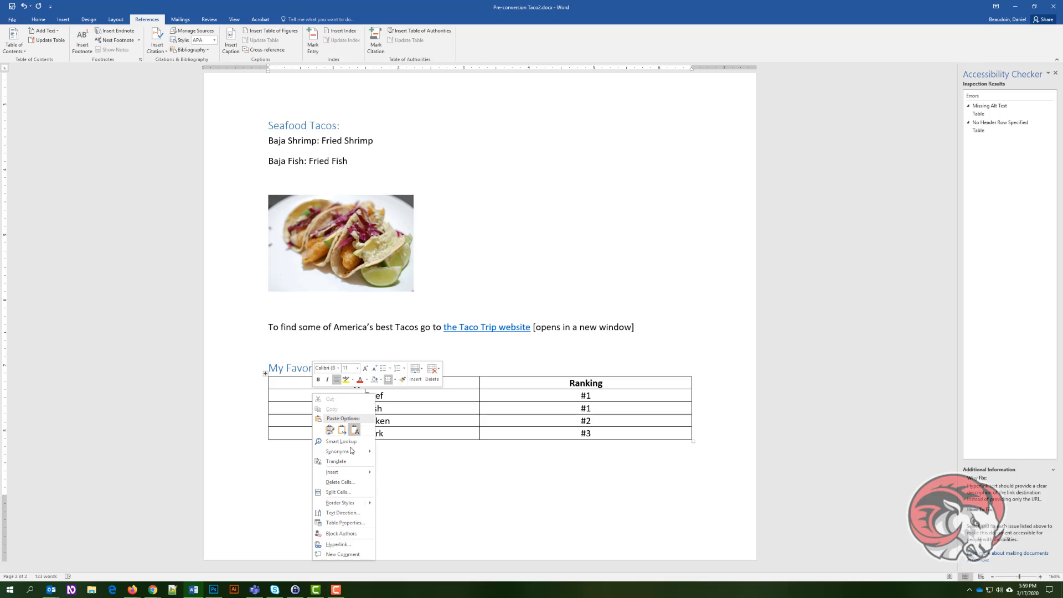
{"action": "left_click", "coordinate": [343, 523]}
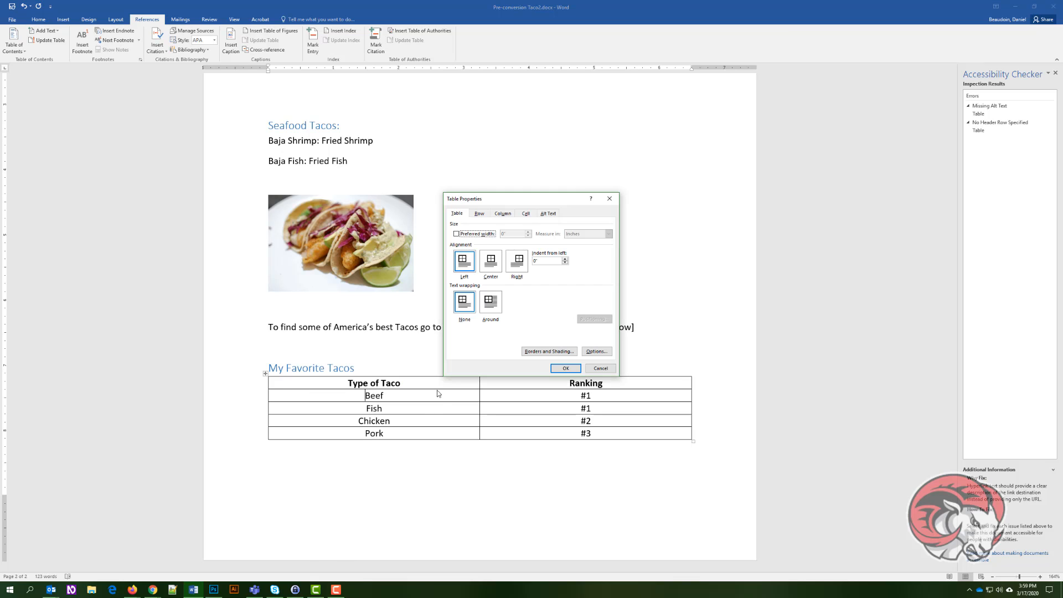
{"action": "left_click_drag", "start_coordinate": [548, 200], "coordinate": [580, 146]}
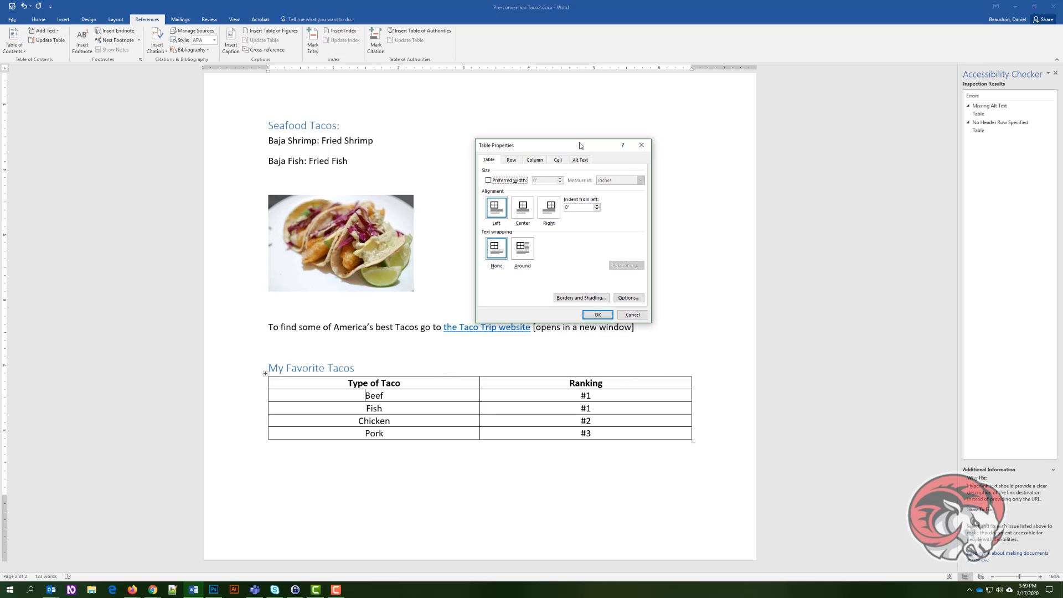
{"action": "left_click", "coordinate": [581, 160]}
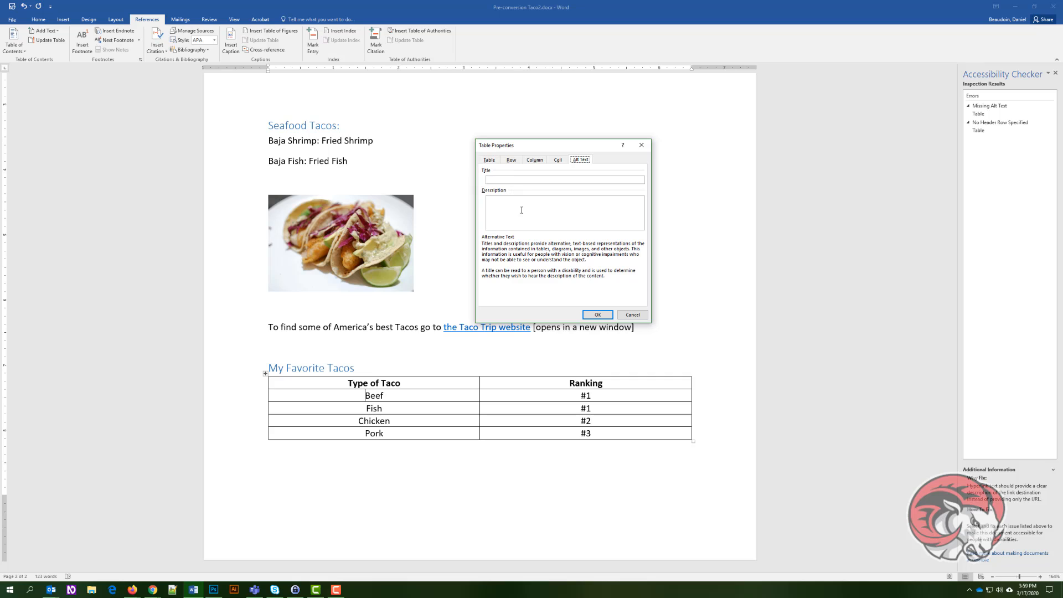
{"action": "left_click", "coordinate": [543, 203]}
{"action": "type", "text": "My favorite tacos in order of rank."}
{"action": "left_click", "coordinate": [597, 315]}
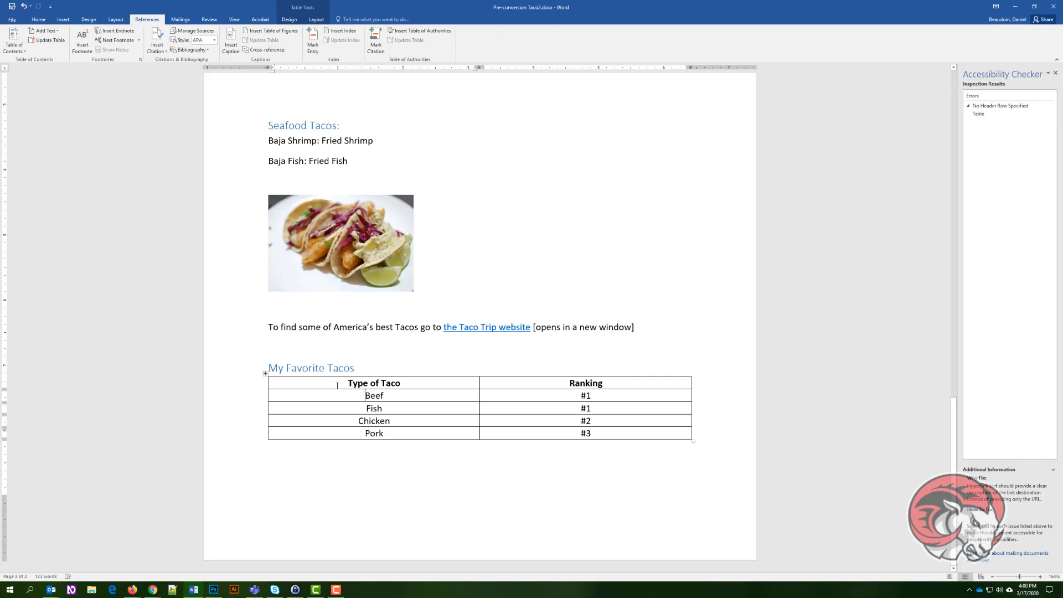
Step: Set the Type of Taco and Ranking row of the My Favorite Tacos table to repeat as header row at the top of each page
{"action": "left_click_drag", "start_coordinate": [347, 383], "coordinate": [398, 384]}
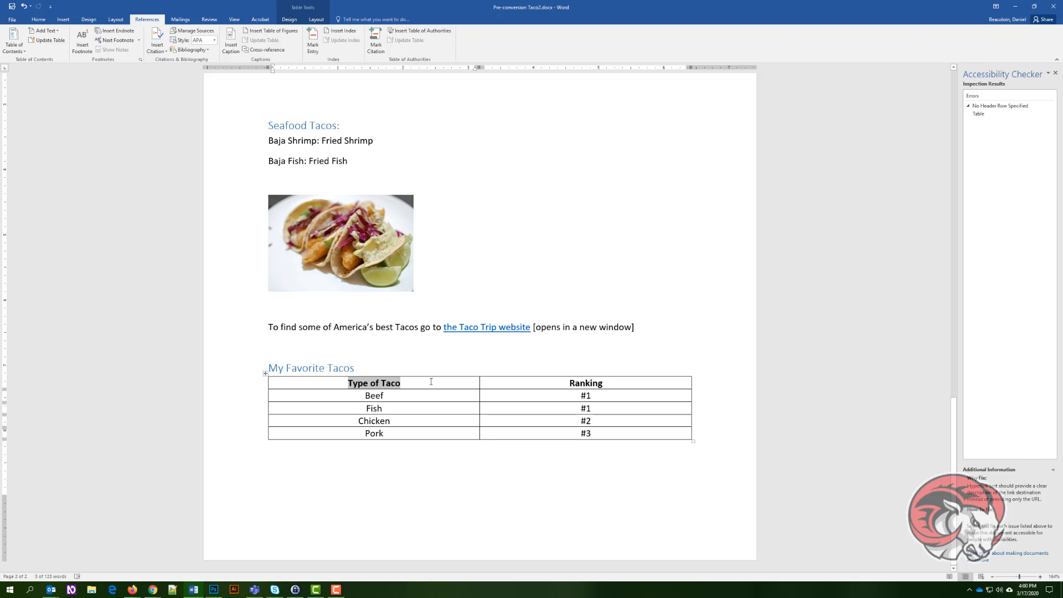
{"action": "left_click_drag", "start_coordinate": [565, 384], "coordinate": [605, 383]}
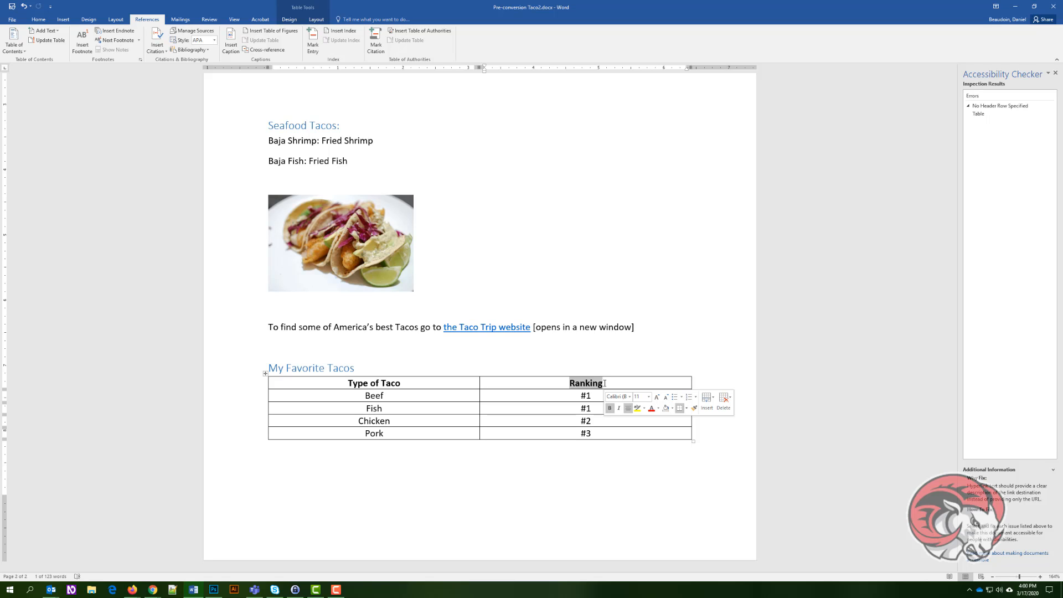
{"action": "left_click_drag", "start_coordinate": [310, 383], "coordinate": [523, 379]}
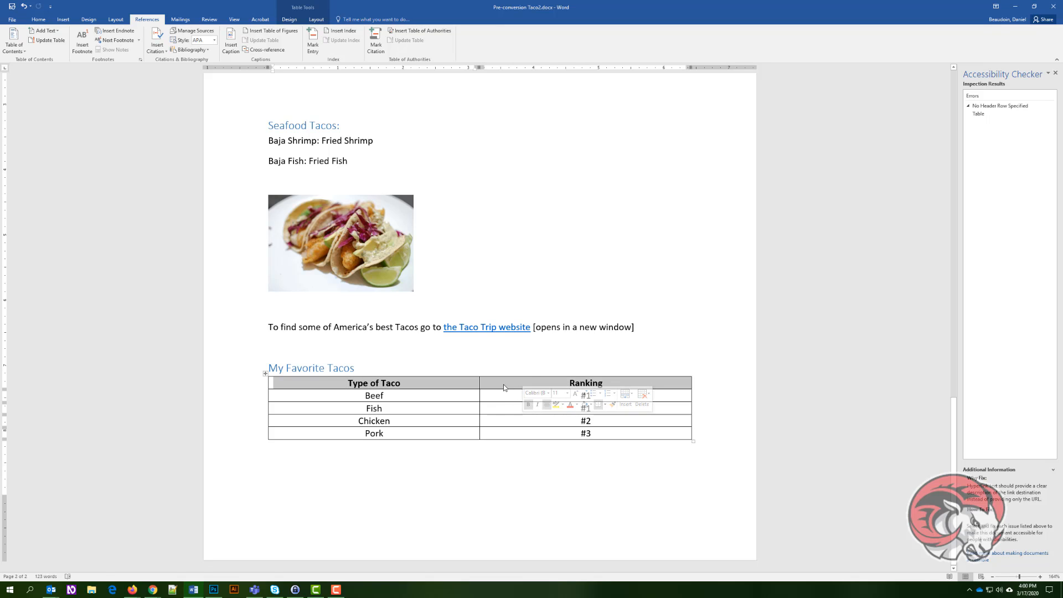
{"action": "right_click", "coordinate": [504, 380]}
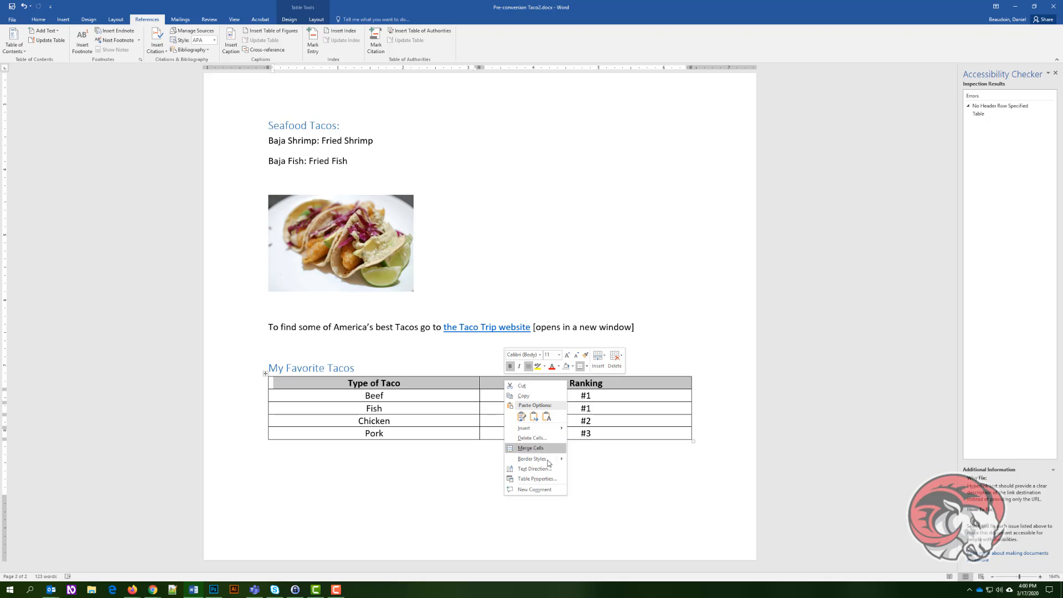
{"action": "left_click", "coordinate": [546, 480]}
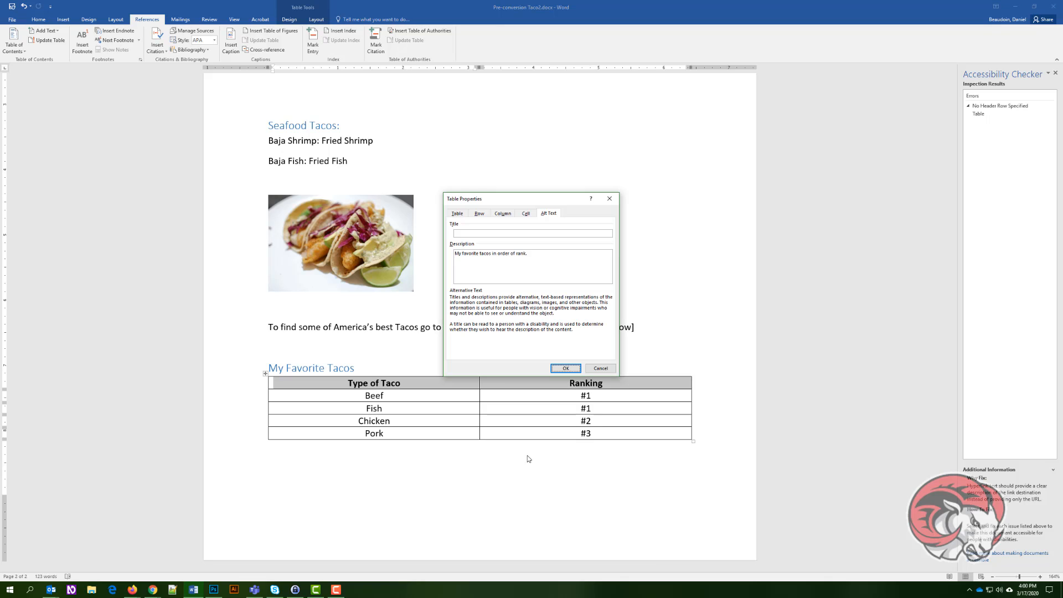
{"action": "left_click", "coordinate": [485, 216]}
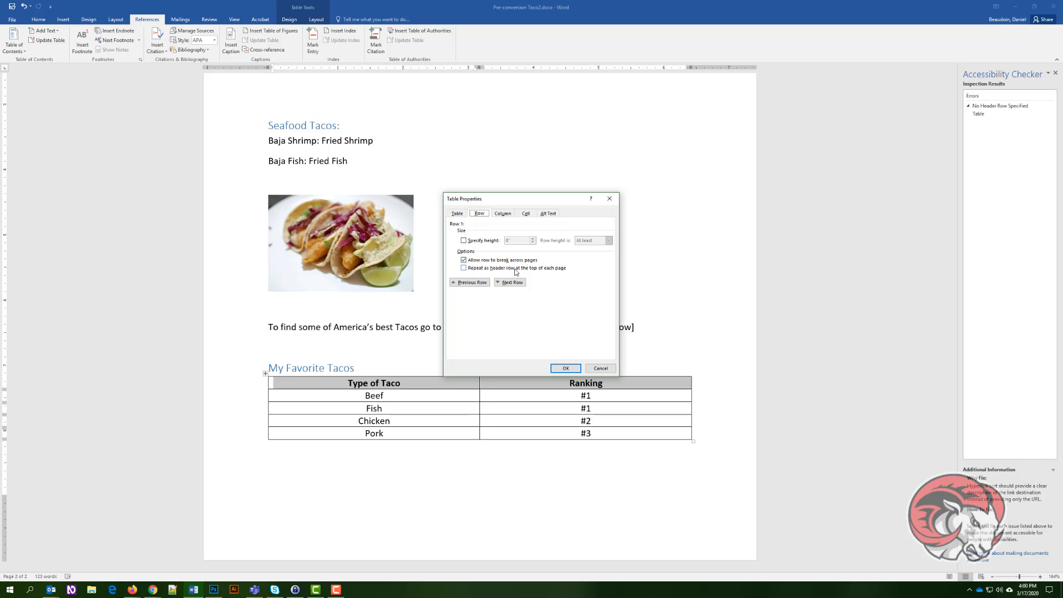
{"action": "left_click", "coordinate": [463, 268]}
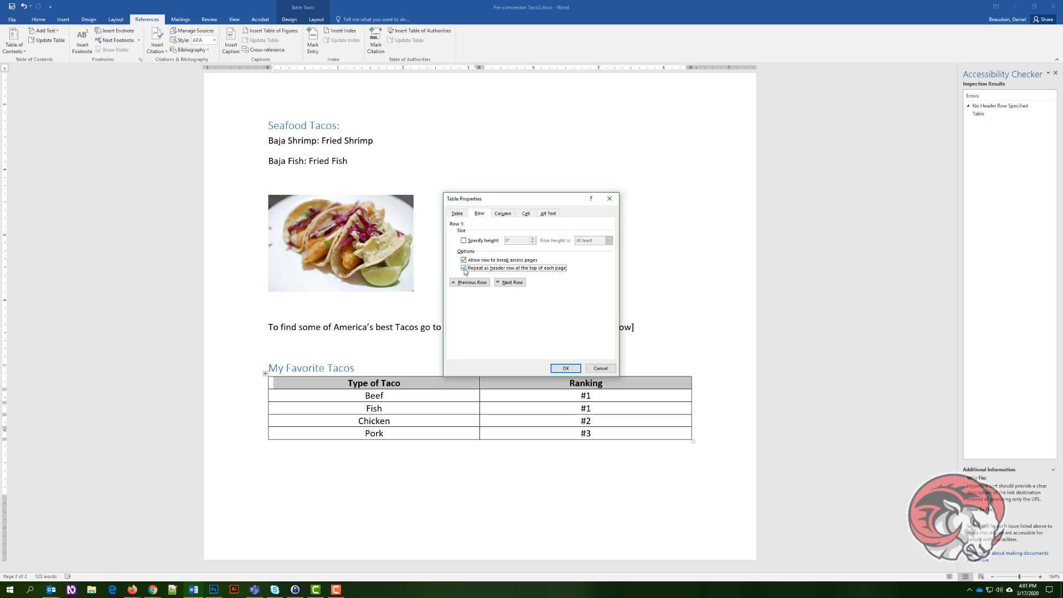
{"action": "left_click", "coordinate": [567, 368]}
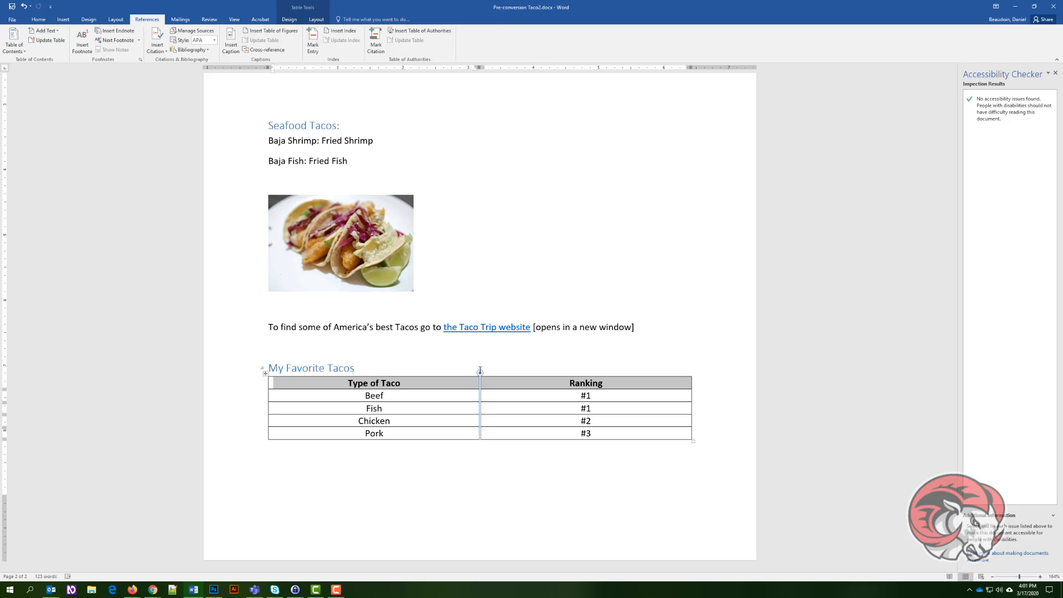
{"action": "left_click", "coordinate": [450, 365]}
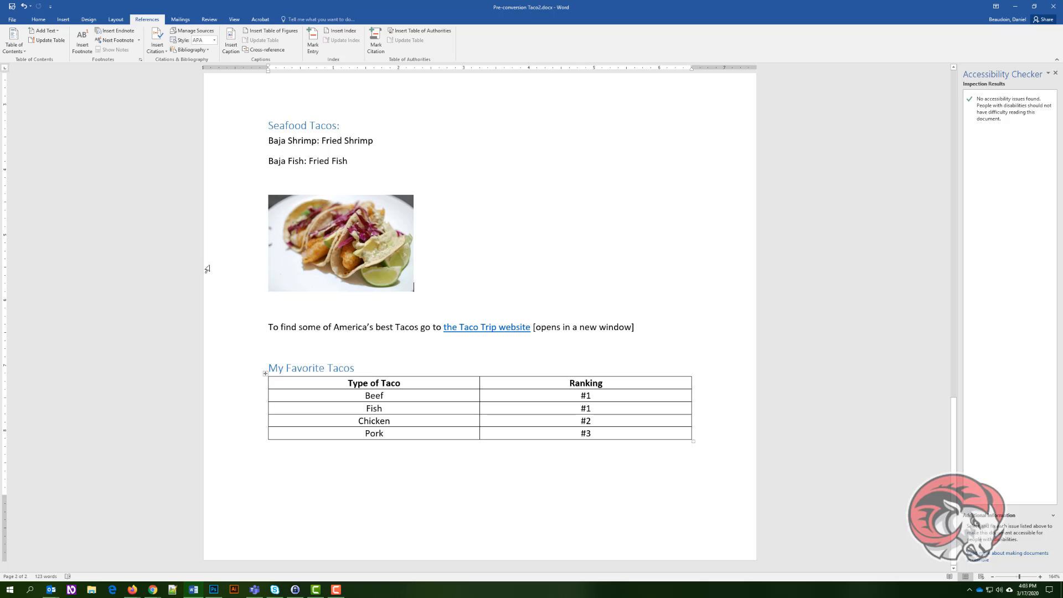
Step: Save the document and convert it to an Adobe PDF named Pre-conversion Taco2.pdf in the PDF Workshop folder, then enlarge the Acrobat window
{"action": "left_click", "coordinate": [12, 20]}
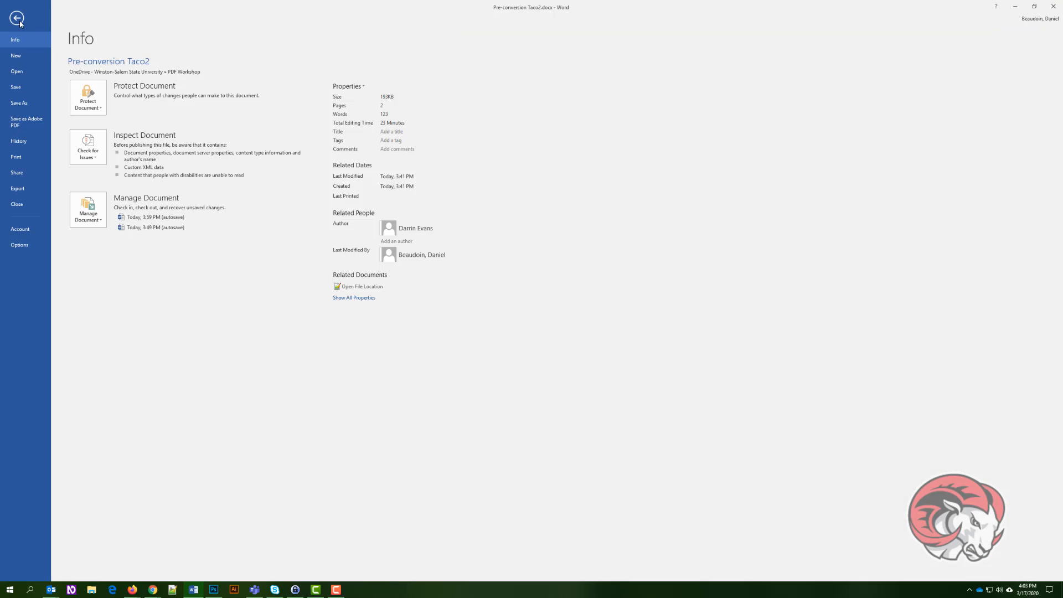
{"action": "left_click", "coordinate": [31, 122]}
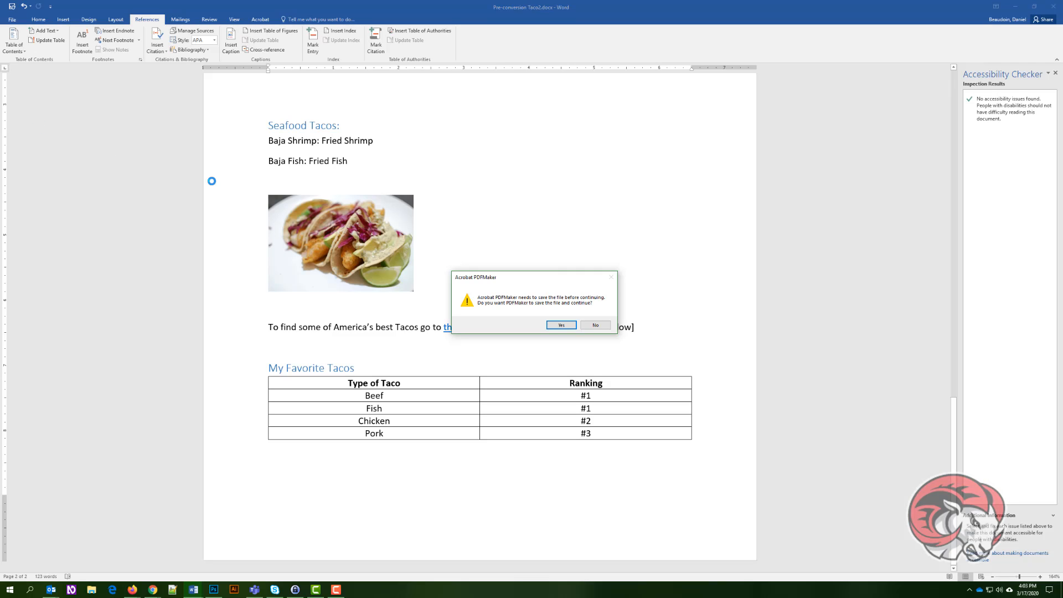
{"action": "left_click", "coordinate": [561, 326]}
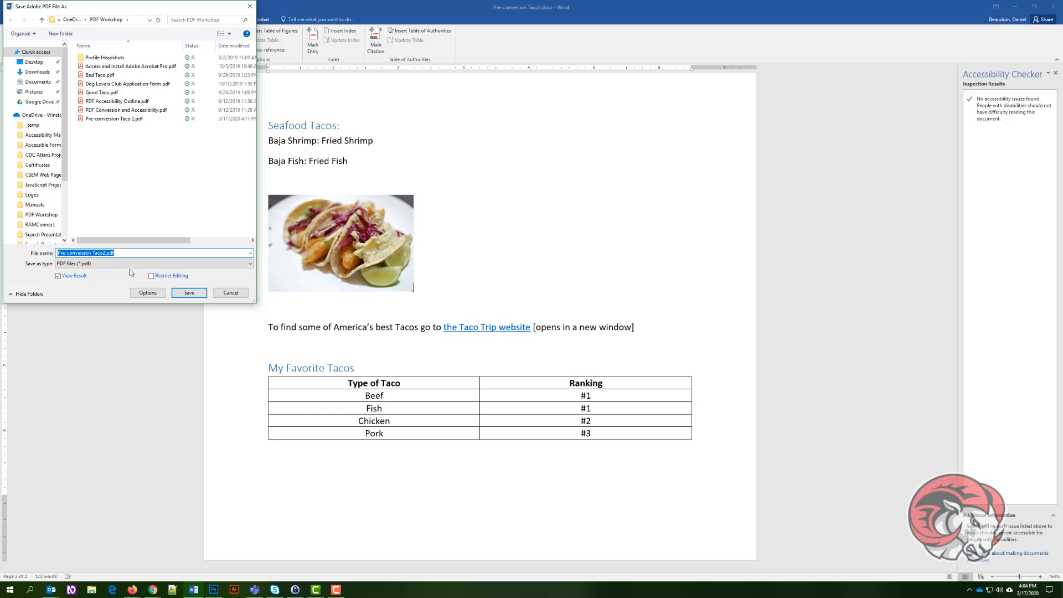
{"action": "left_click", "coordinate": [194, 297]}
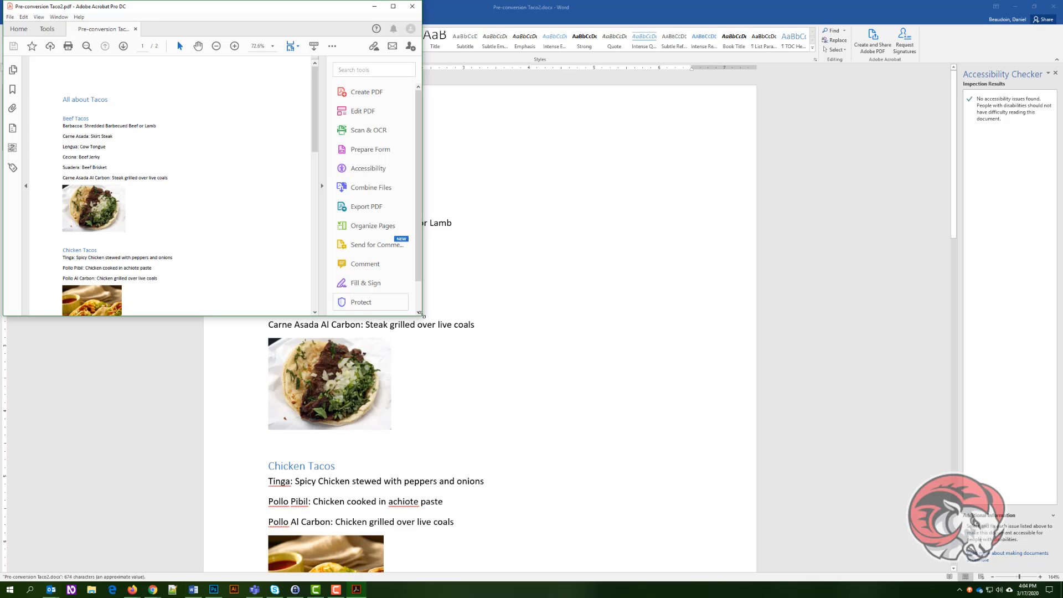
{"action": "left_click_drag", "start_coordinate": [422, 314], "coordinate": [800, 444]}
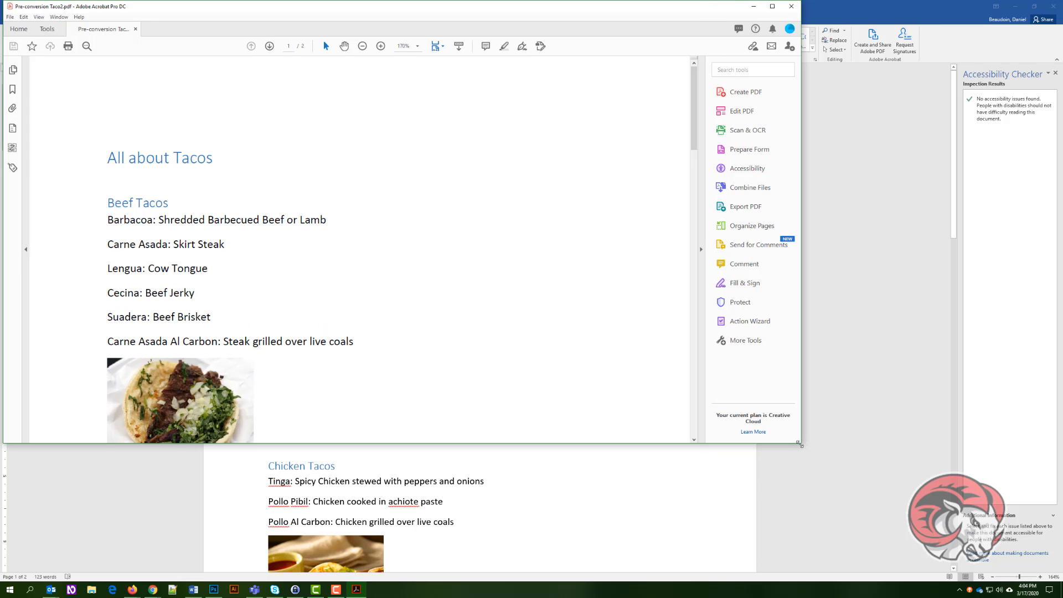